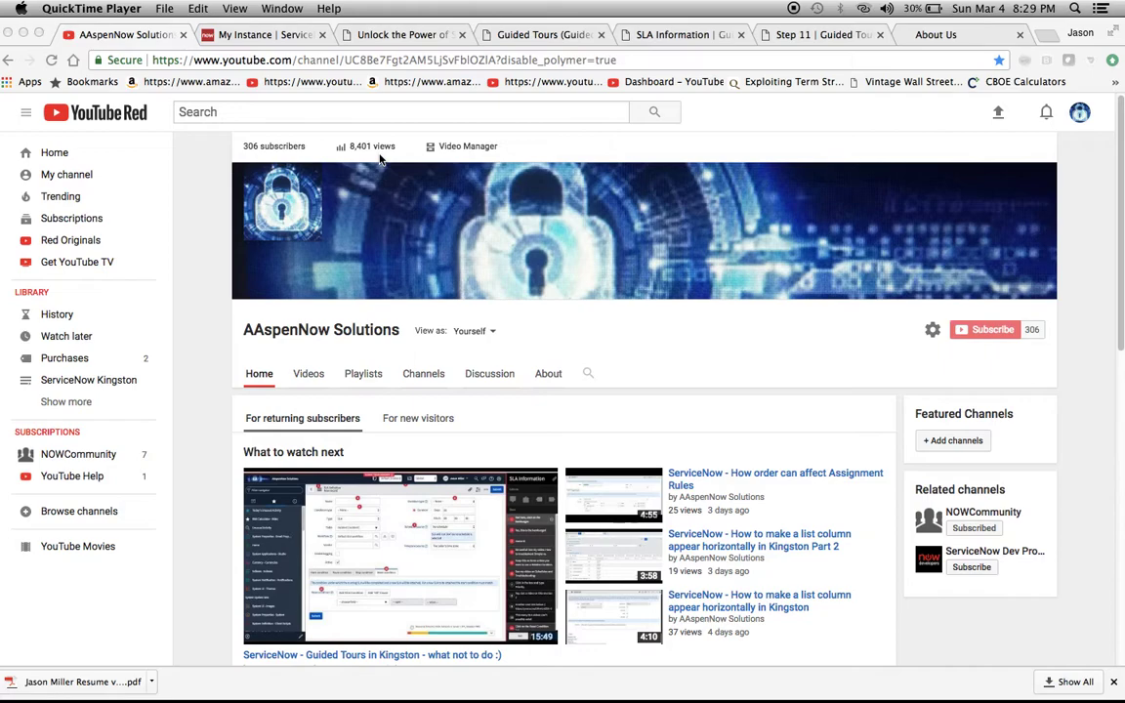
Step: Switch to the SLA Information tour in the Guided Tour Designer and review the settings of its first callout
{"action": "left_click", "coordinate": [354, 39]}
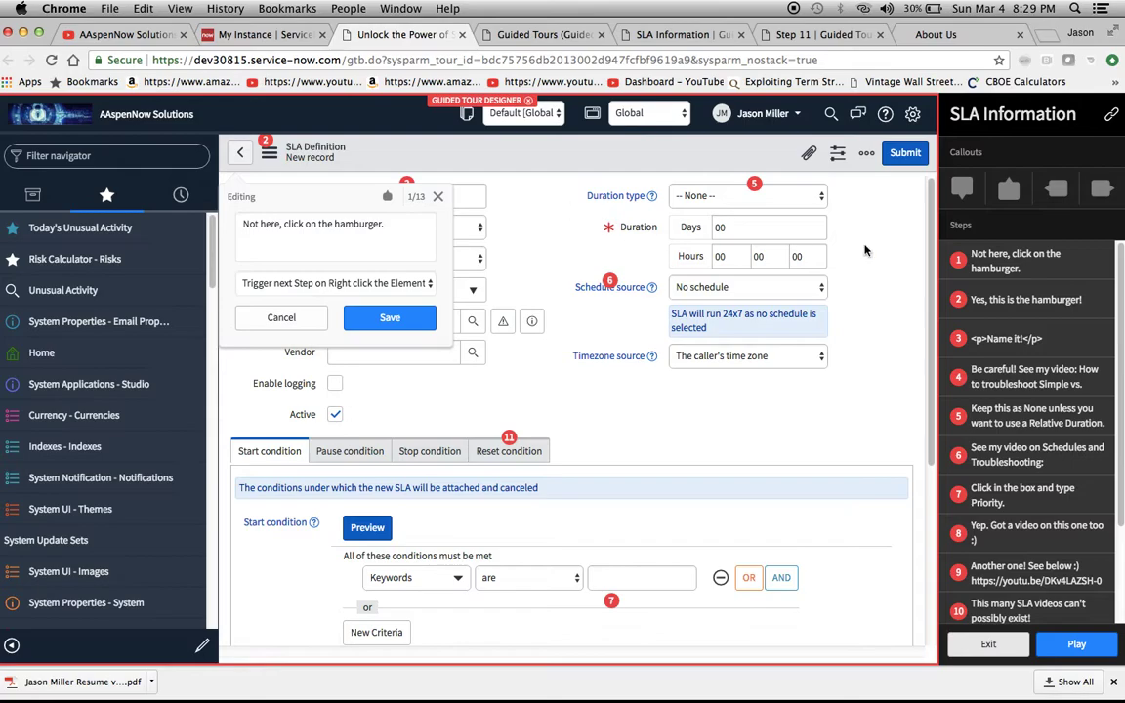
{"action": "left_click", "coordinate": [1003, 200]}
{"action": "mouse_move", "coordinate": [1003, 200]}
{"action": "left_mouse_down"}
{"action": "mouse_move", "coordinate": [647, 166]}
{"action": "mouse_move", "coordinate": [1006, 215]}
{"action": "left_mouse_up"}
{"action": "left_click", "coordinate": [438, 199]}
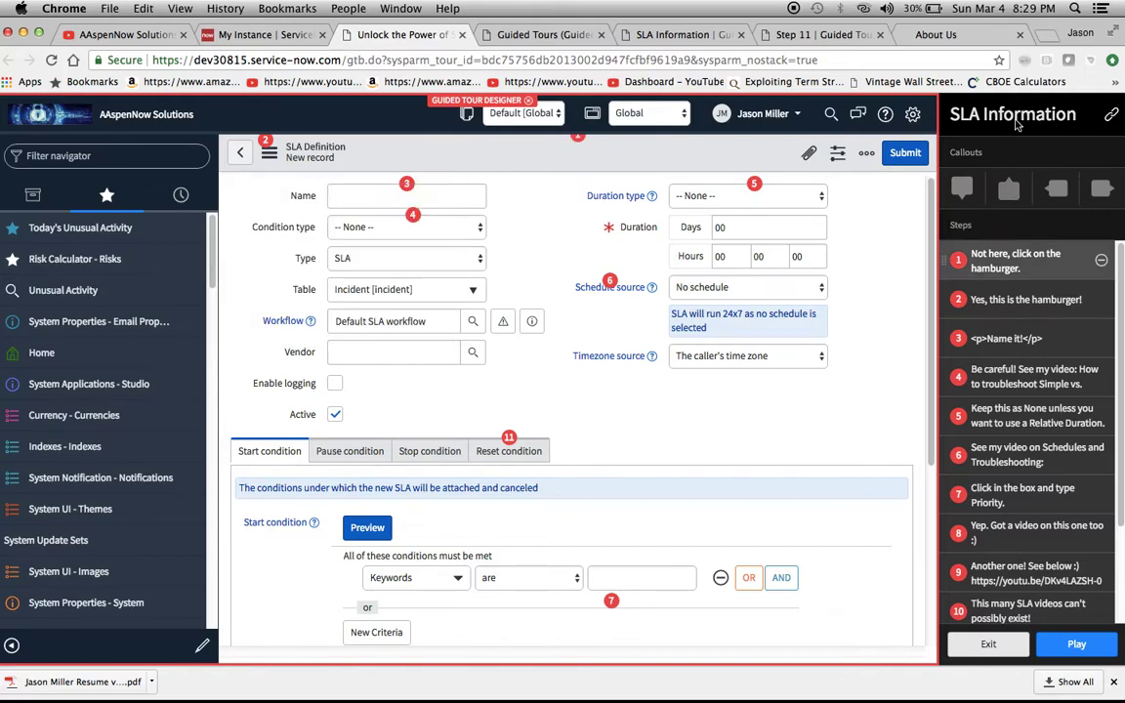
Step: Try to place a Below callout on the additional actions icon in the SLA Definition form header
{"action": "left_click_drag", "start_coordinate": [1008, 187], "coordinate": [267, 159]}
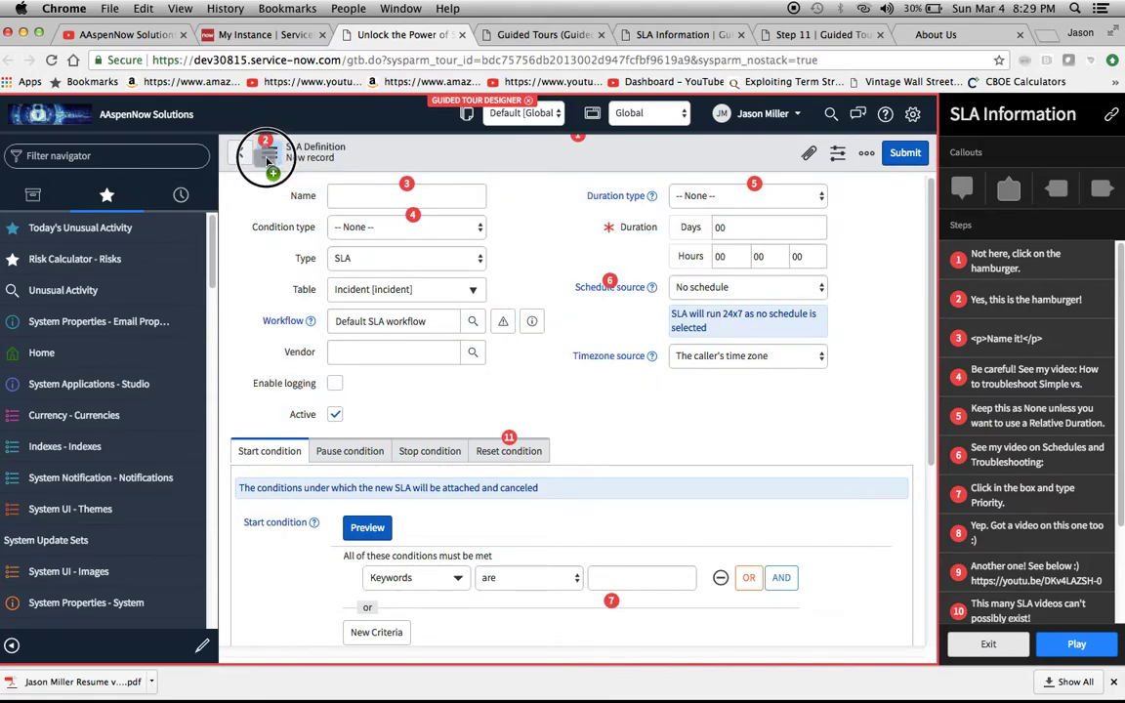
{"action": "left_click_drag", "start_coordinate": [267, 160], "coordinate": [267, 156]}
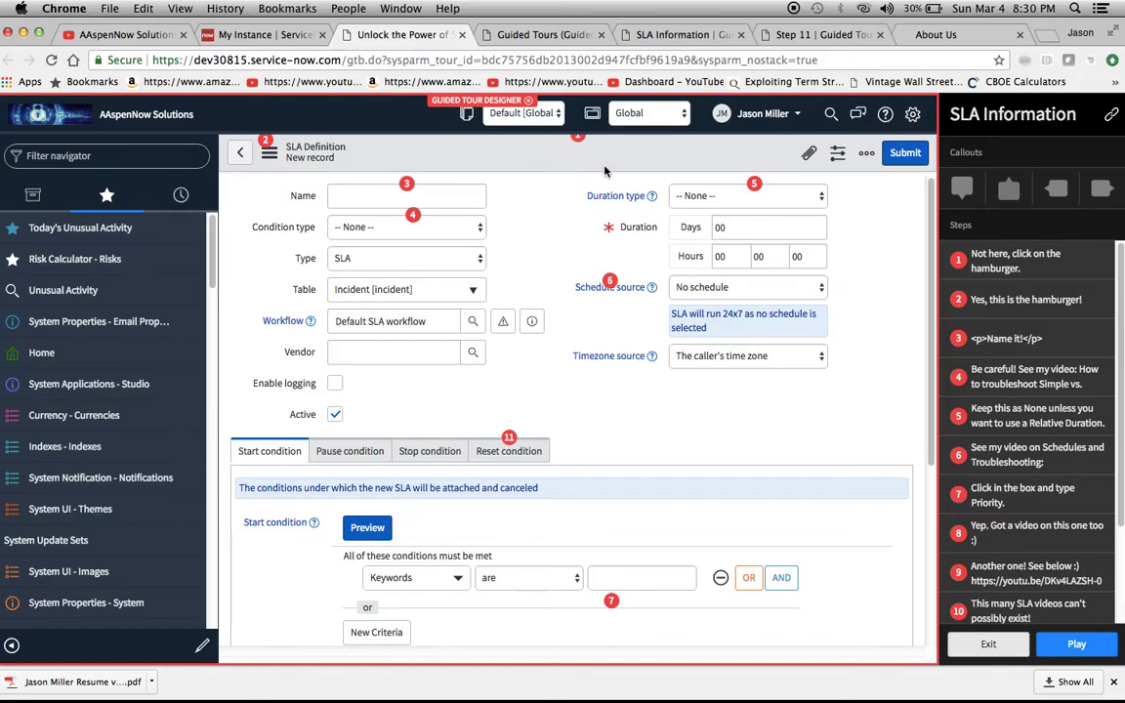
Step: Change the first callout's text to "Please right click on the toolbar. If on a Mac, two-finger click." and save it
{"action": "left_click", "coordinate": [1018, 265]}
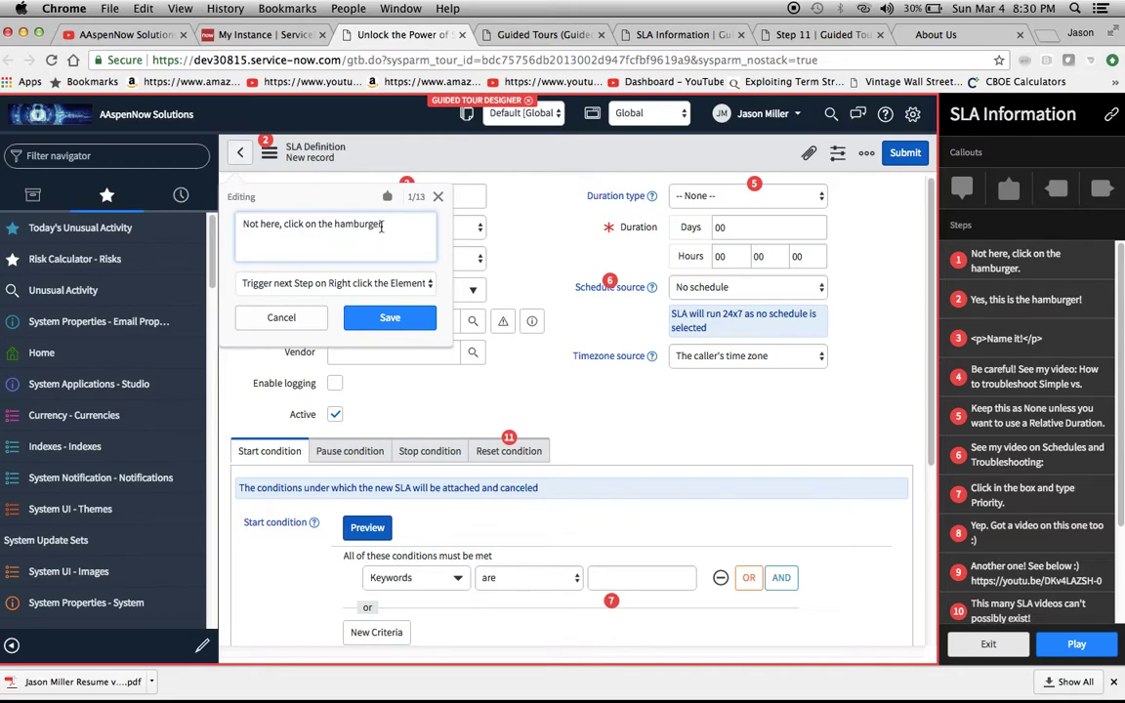
{"action": "key", "text": "BackSpace"}
{"action": "key", "text": "BackSpace"}
{"action": "key", "text": "BackSpace"}
{"action": "key", "text": "BackSpace"}
{"action": "key", "text": "BackSpace"}
{"action": "key", "text": "BackSpace"}
{"action": "key", "text": "BackSpace"}
{"action": "key", "text": "BackSpace"}
{"action": "key", "text": "BackSpace"}
{"action": "key", "text": "BackSpace"}
{"action": "key", "text": "BackSpace"}
{"action": "key", "text": "BackSpace"}
{"action": "key", "text": "BackSpace"}
{"action": "key", "text": "BackSpace"}
{"action": "key", "text": "BackSpace"}
{"action": "key", "text": "BackSpace"}
{"action": "key", "text": "BackSpace"}
{"action": "key", "text": "BackSpace"}
{"action": "key", "text": "BackSpace"}
{"action": "key", "text": "BackSpace"}
{"action": "type", "text": "Ple"}
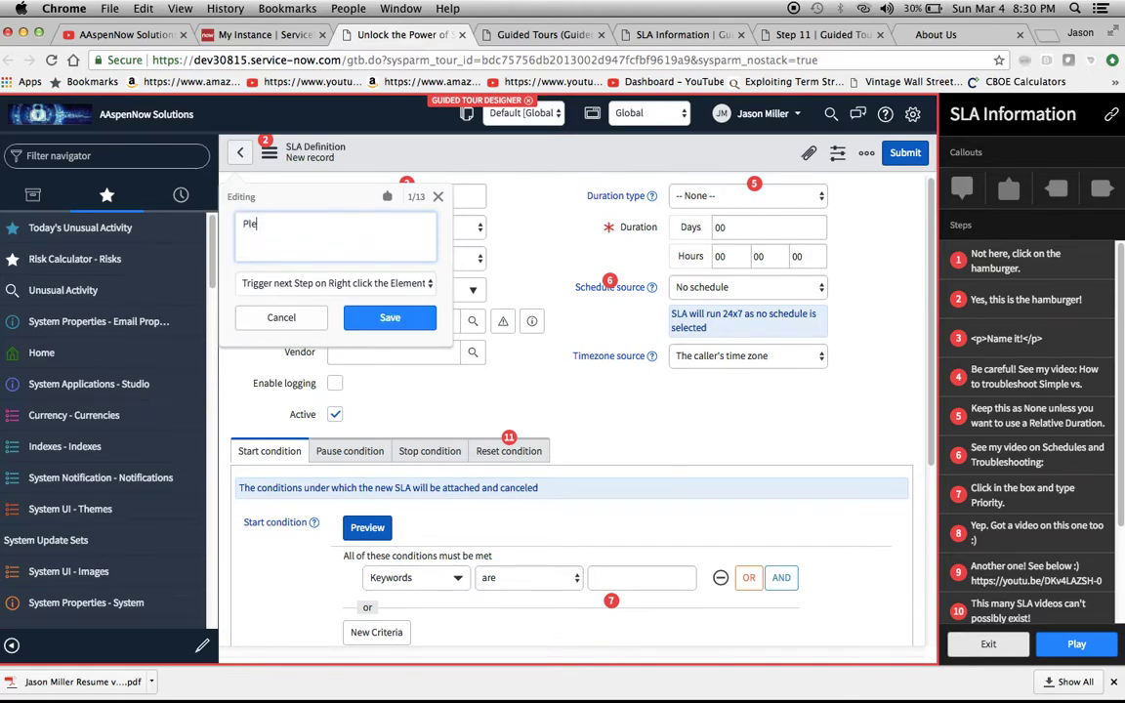
{"action": "type", "text": "ase right click on"}
{"action": "type", "text": " the tool"}
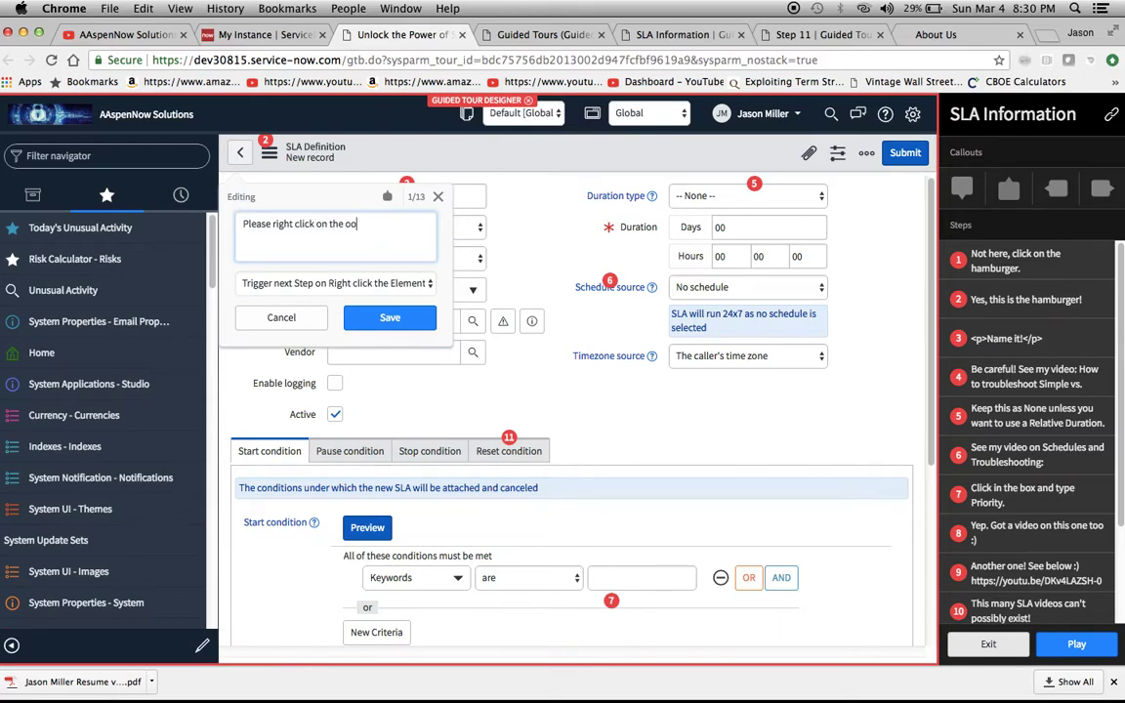
{"action": "type", "text": "bar. If on a Mac, two-finger click."}
{"action": "left_click", "coordinate": [403, 322]}
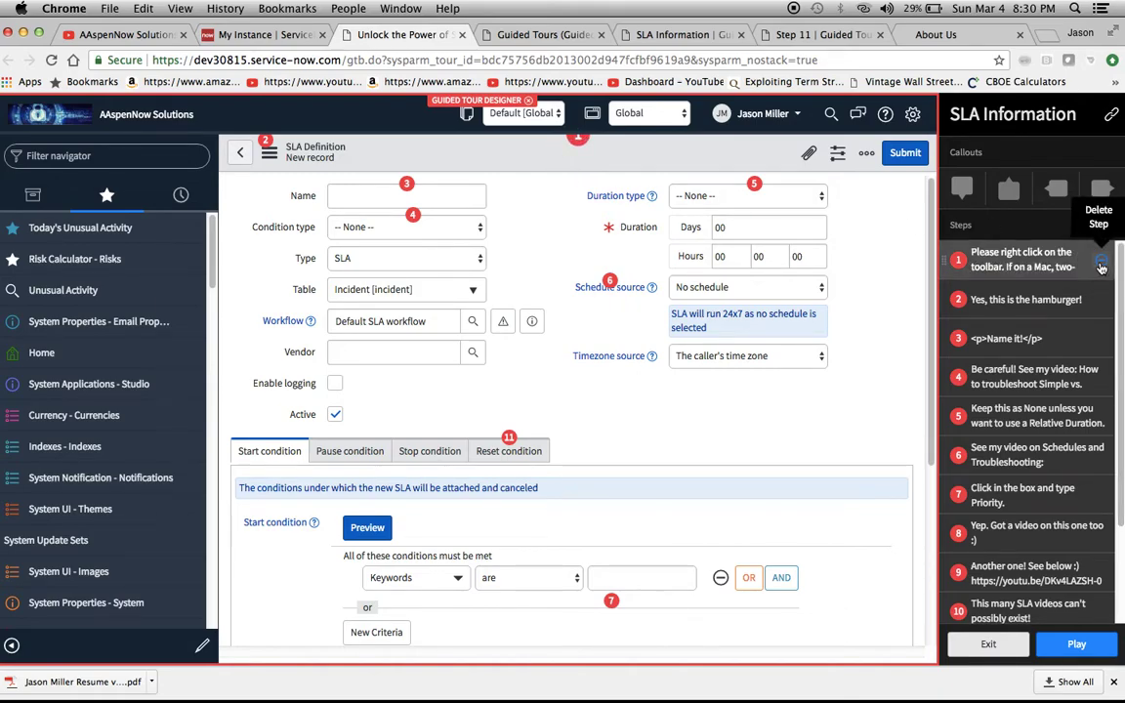
Step: Delete the first step of the SLA Information tour and look through the form header's additional actions
{"action": "left_click", "coordinate": [1100, 260]}
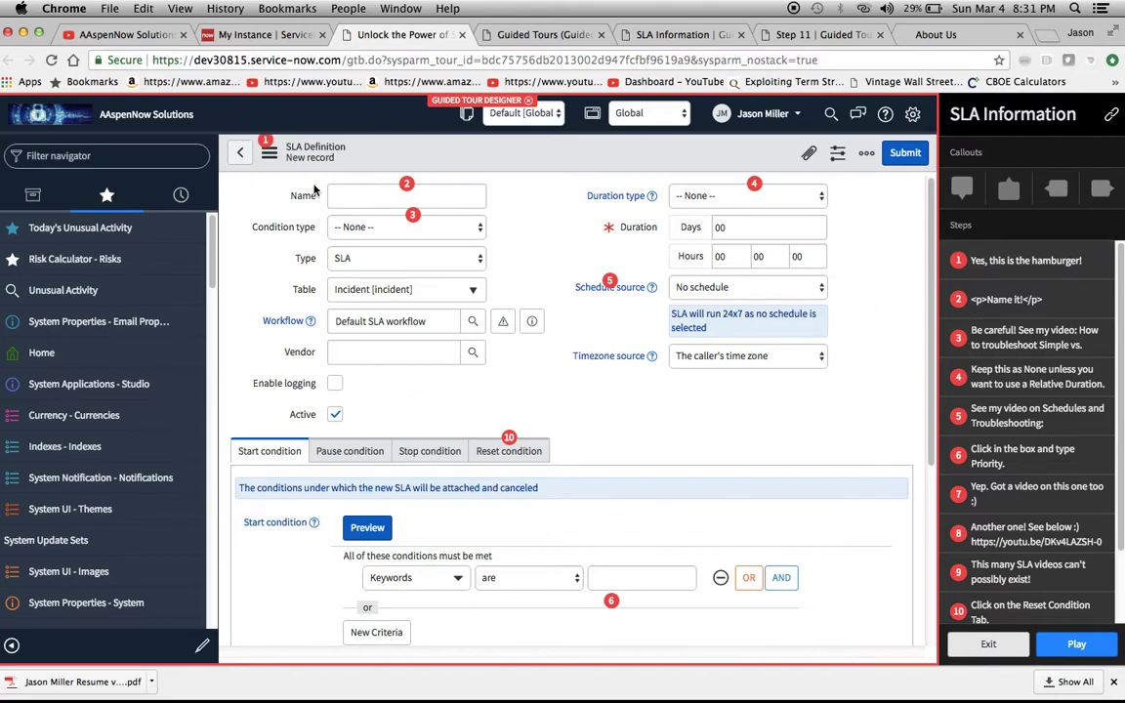
{"action": "left_click", "coordinate": [266, 159]}
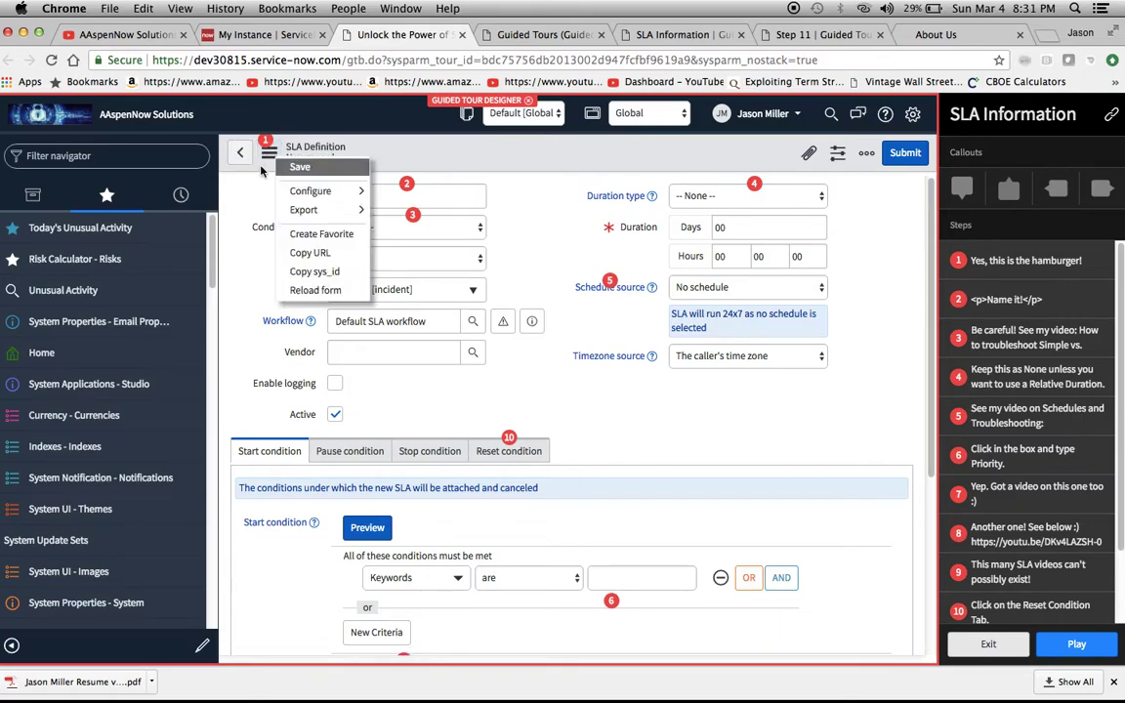
{"action": "left_click", "coordinate": [267, 152]}
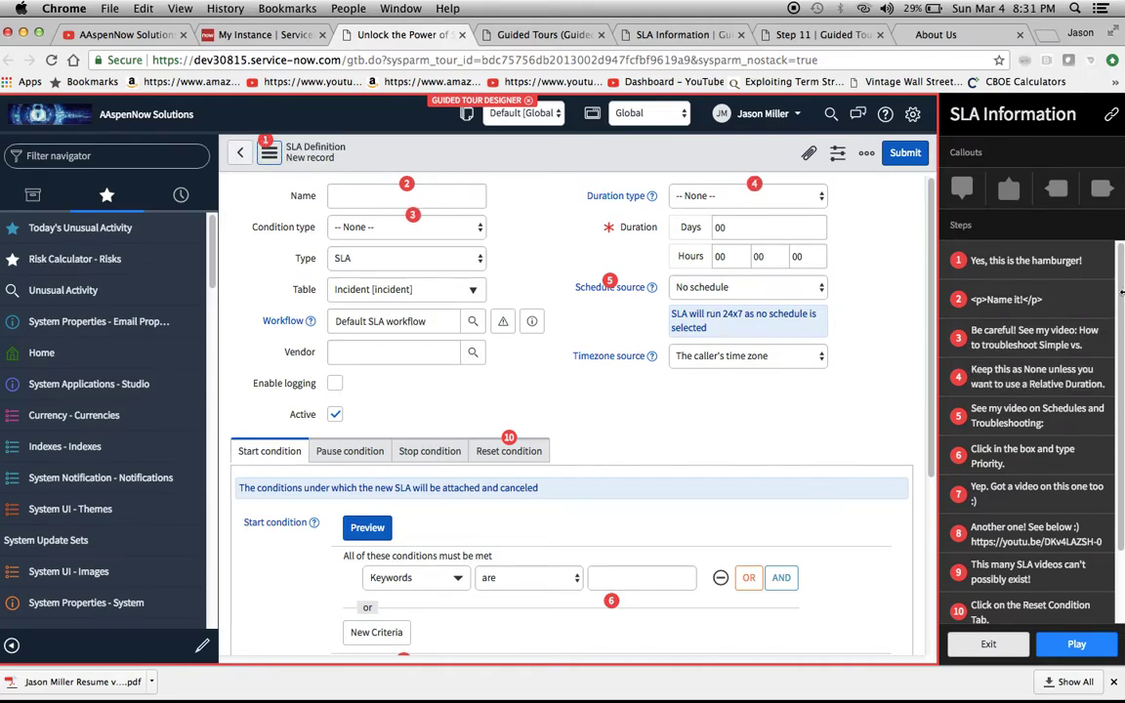
Step: Review the trigger and callout placement options of the "Yes, this is the hamburger!" step without changing them
{"action": "left_click", "coordinate": [1015, 259]}
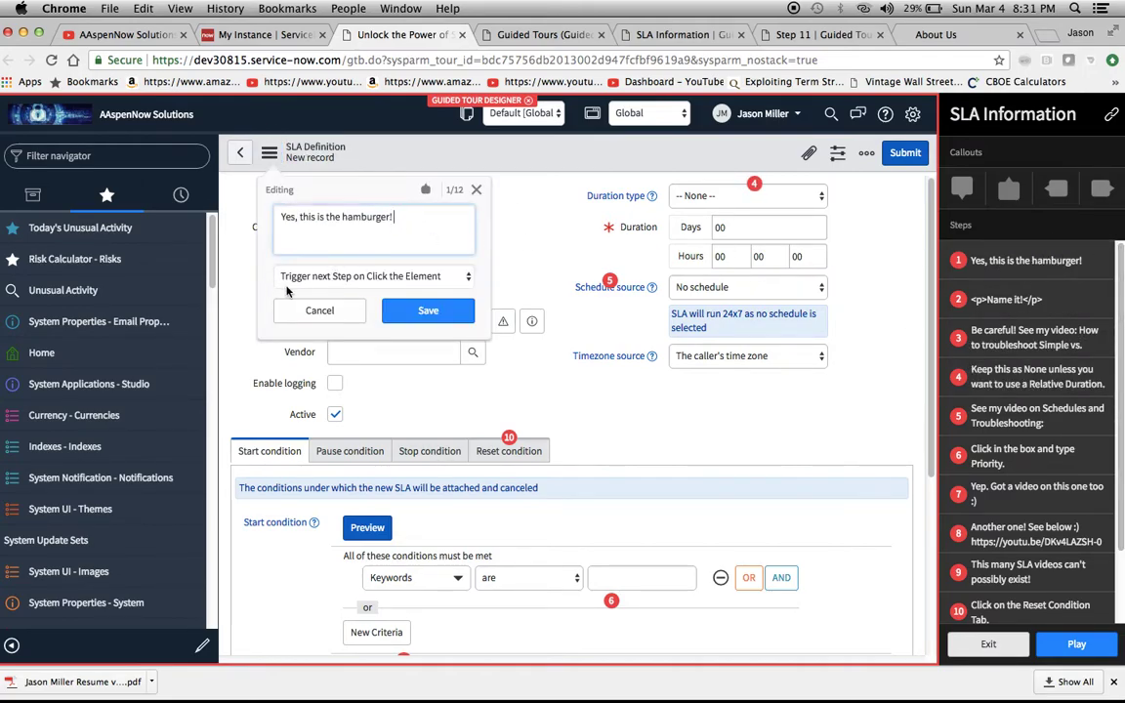
{"action": "left_click", "coordinate": [469, 278]}
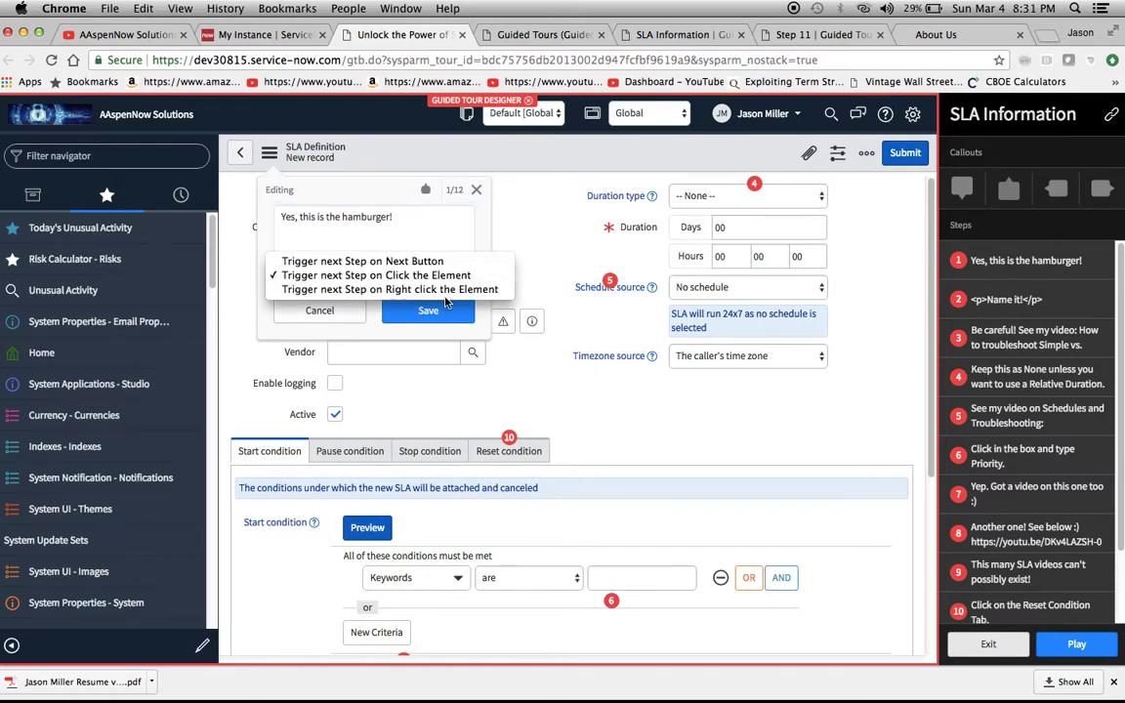
{"action": "left_click", "coordinate": [357, 188]}
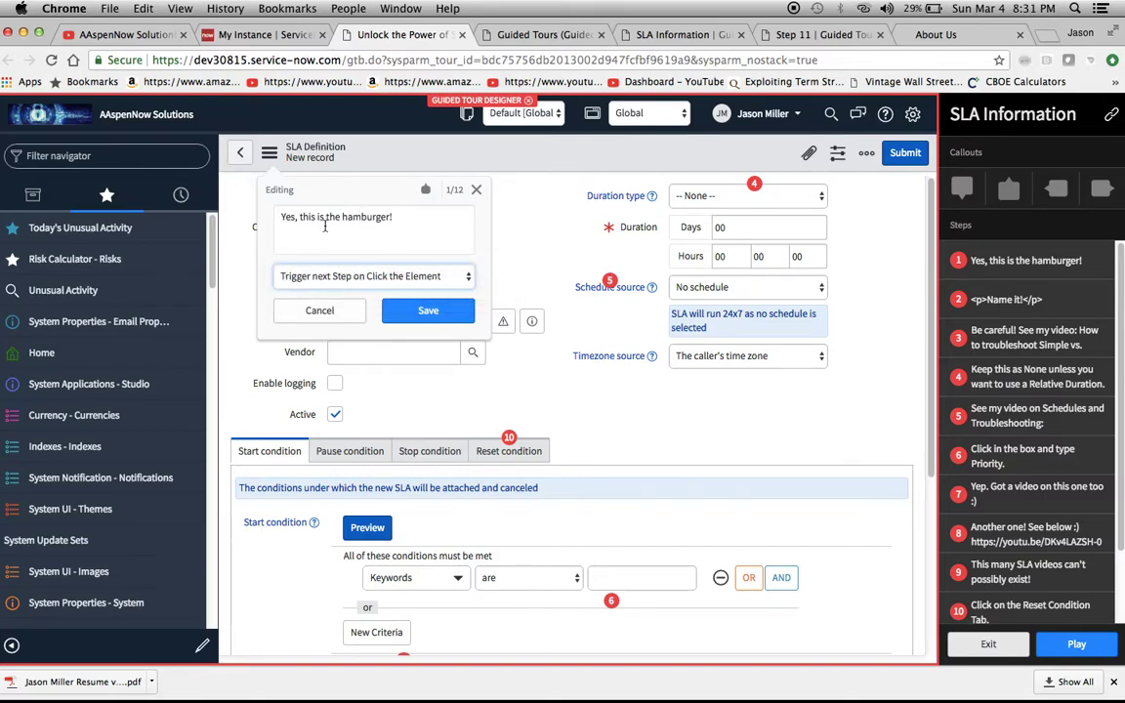
{"action": "left_click", "coordinate": [427, 195]}
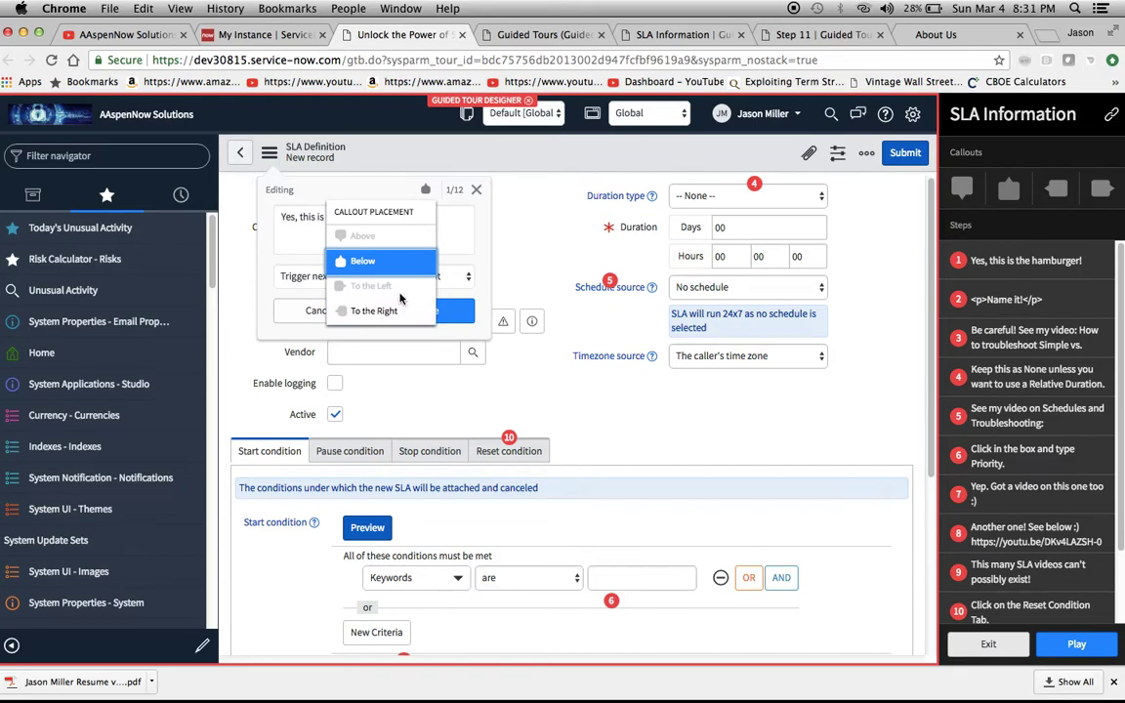
{"action": "left_click", "coordinate": [476, 191]}
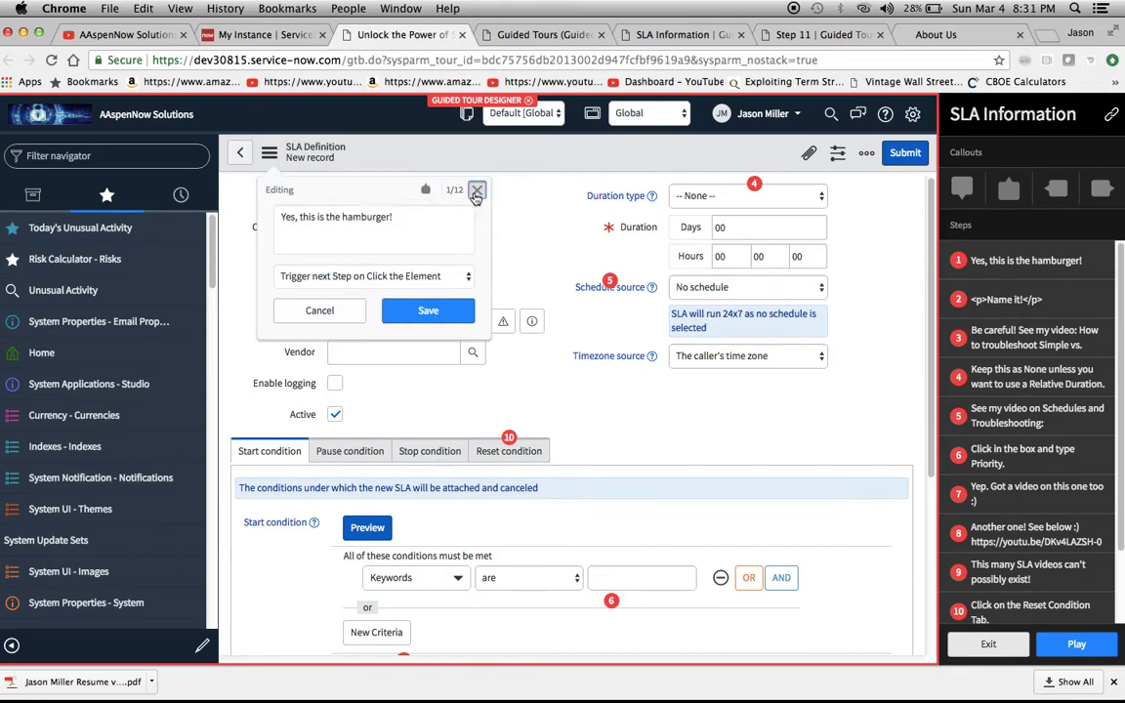
{"action": "left_click", "coordinate": [475, 191]}
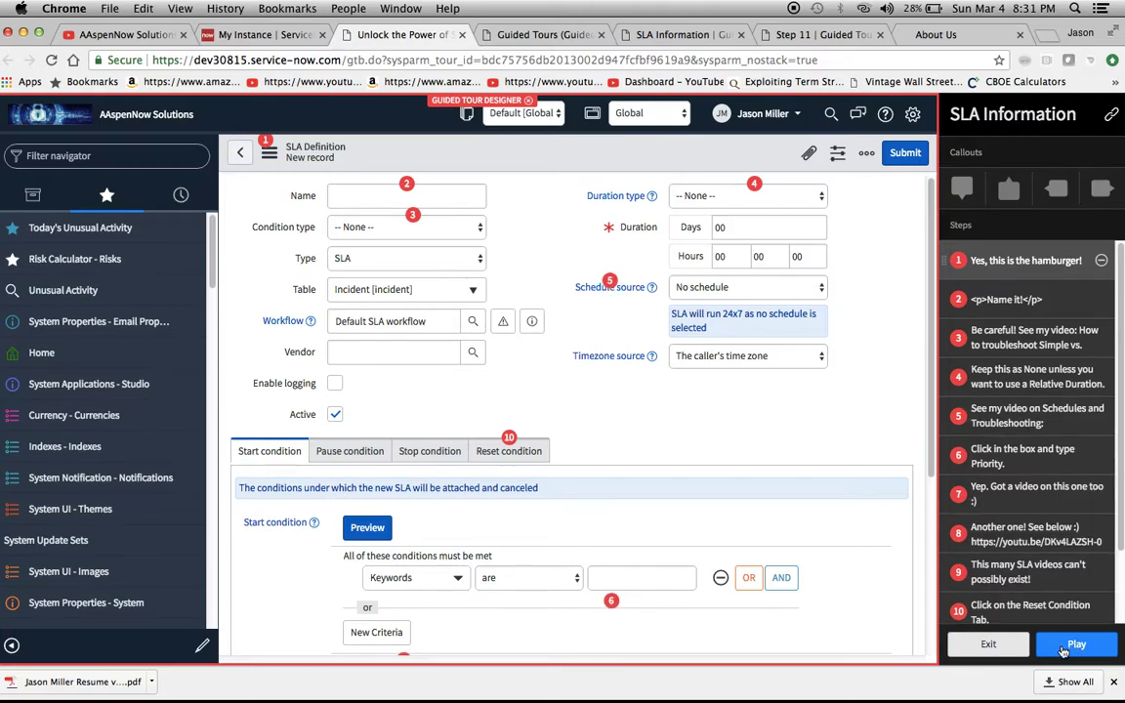
Step: View the Guided Tours list and bring up the SLA Information tour record
{"action": "left_click", "coordinate": [495, 34]}
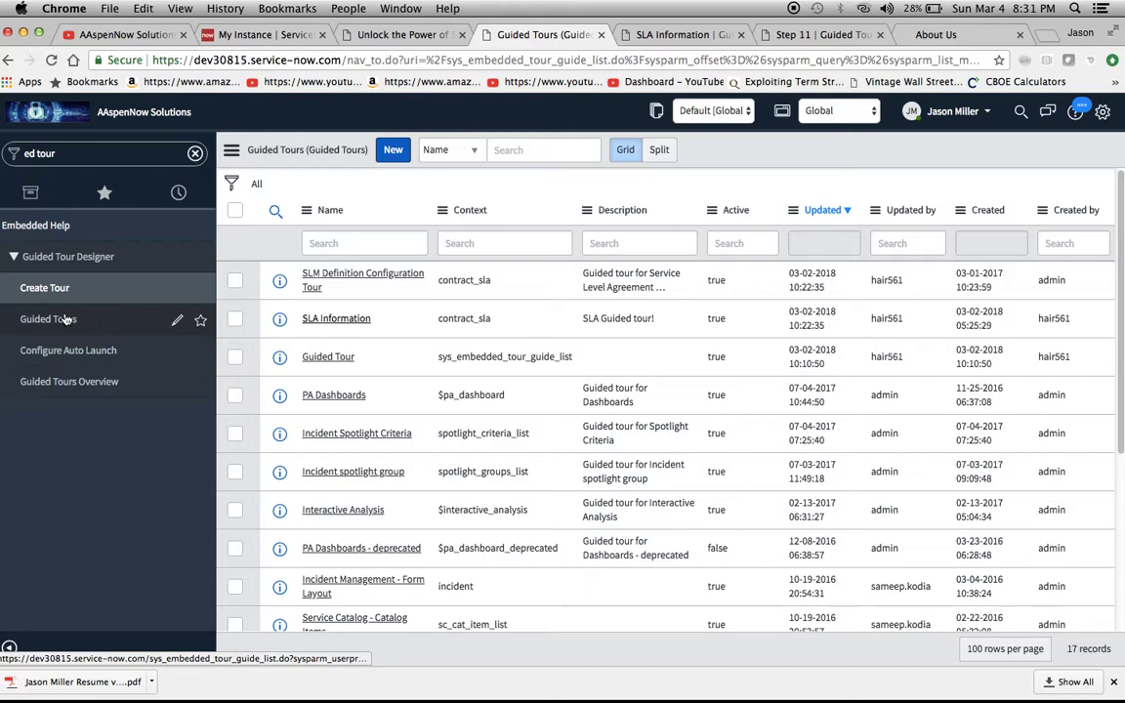
{"action": "left_click", "coordinate": [683, 35]}
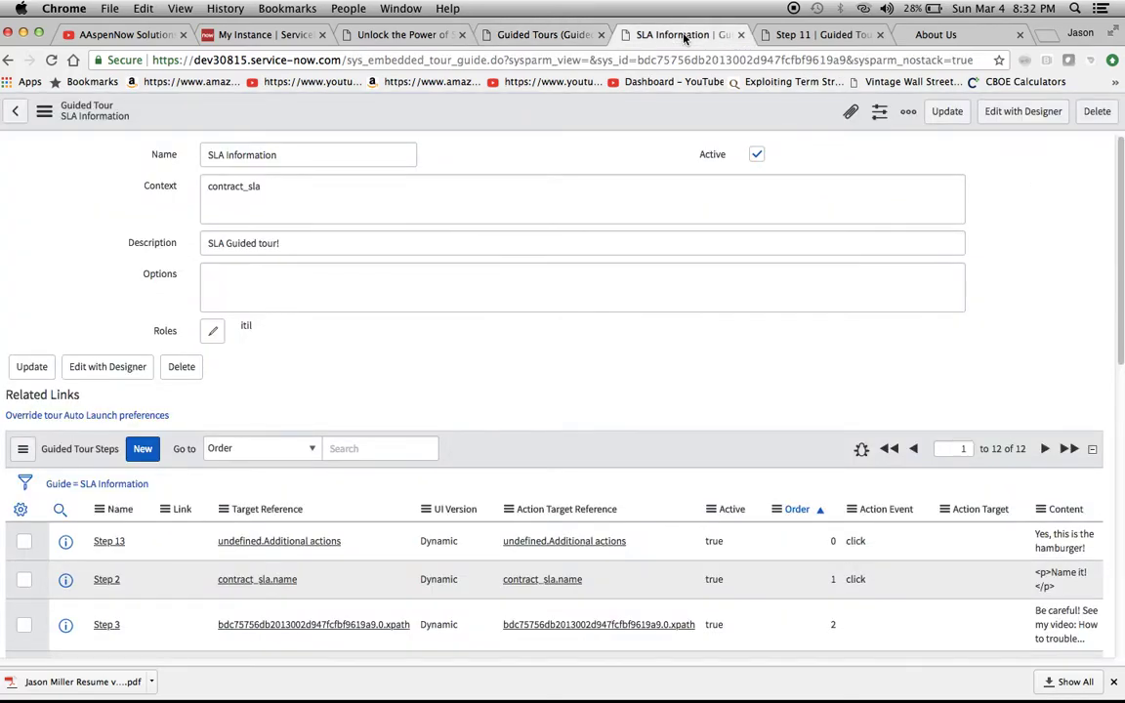
{"action": "left_click", "coordinate": [539, 34]}
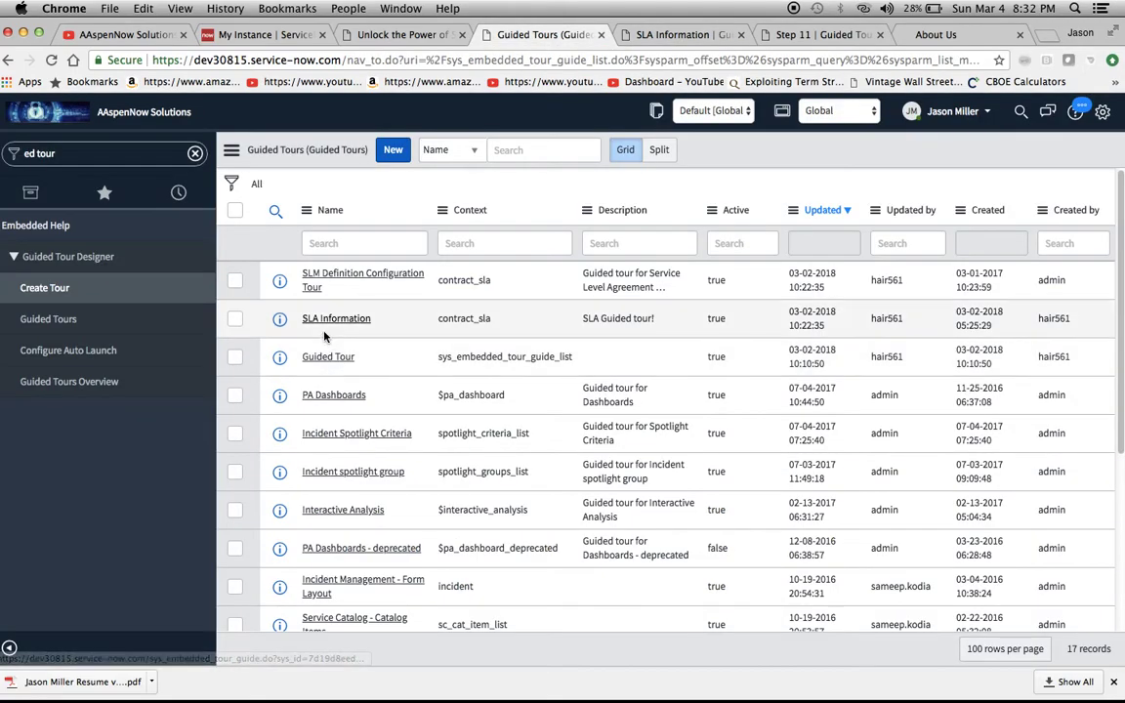
{"action": "left_click", "coordinate": [677, 38]}
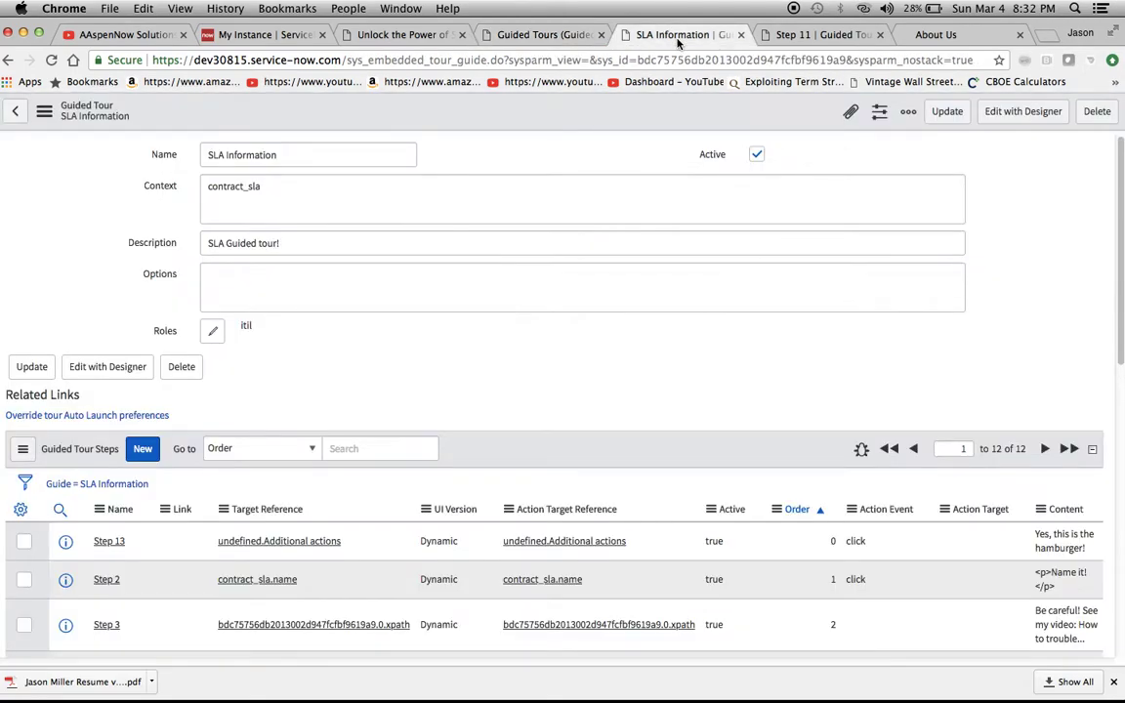
Step: Examine the names, target references and order values of the guided tour steps in the SLA Information record
{"action": "scroll", "coordinate": [550, 265], "scroll_direction": "down", "scroll_amount": 3}
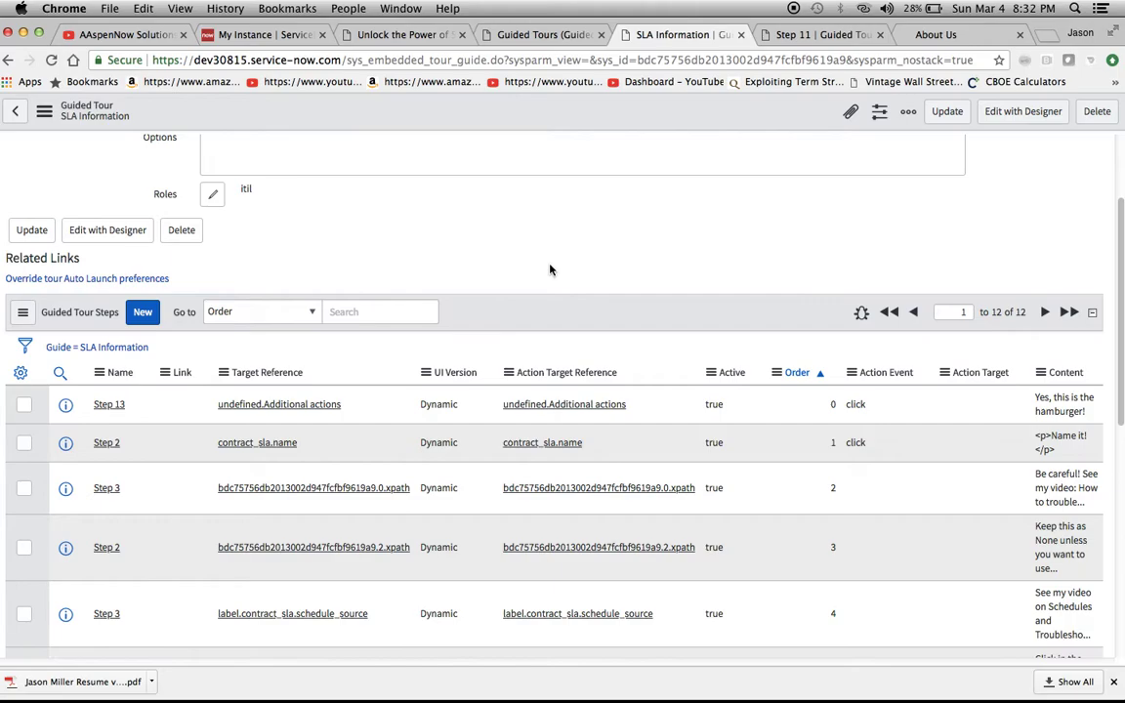
{"action": "scroll", "coordinate": [549, 265], "scroll_direction": "up", "scroll_amount": 3}
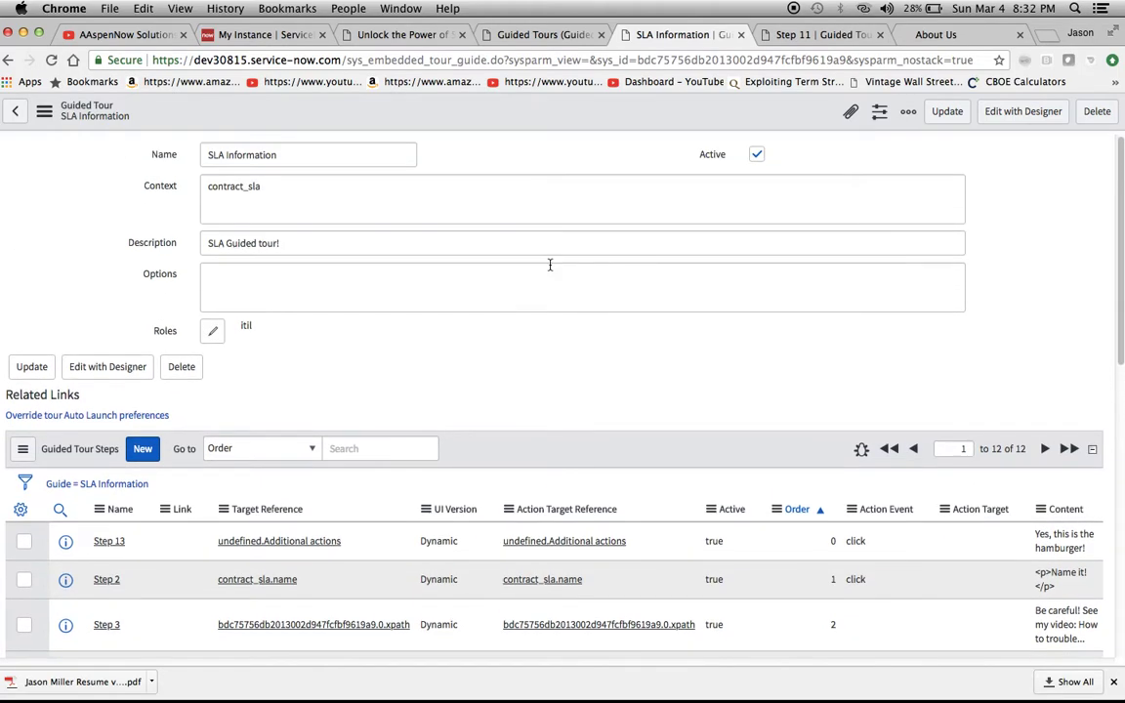
{"action": "scroll", "coordinate": [549, 265], "scroll_direction": "down", "scroll_amount": 3}
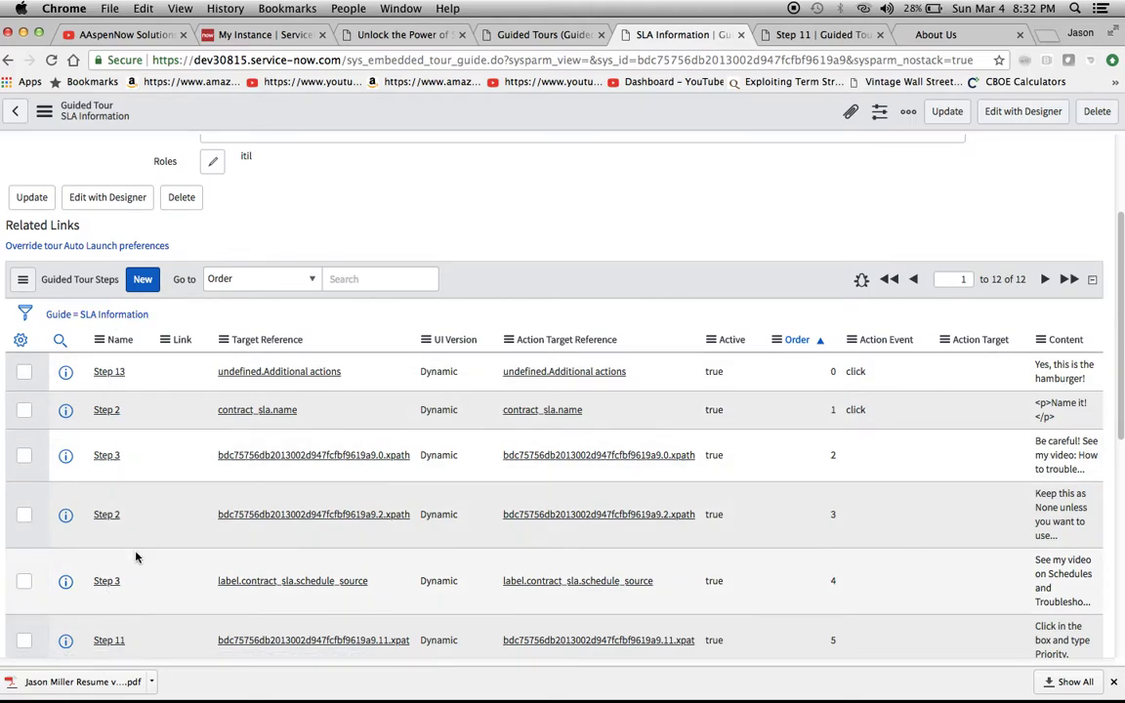
{"action": "scroll", "coordinate": [136, 555], "scroll_direction": "down", "scroll_amount": 3}
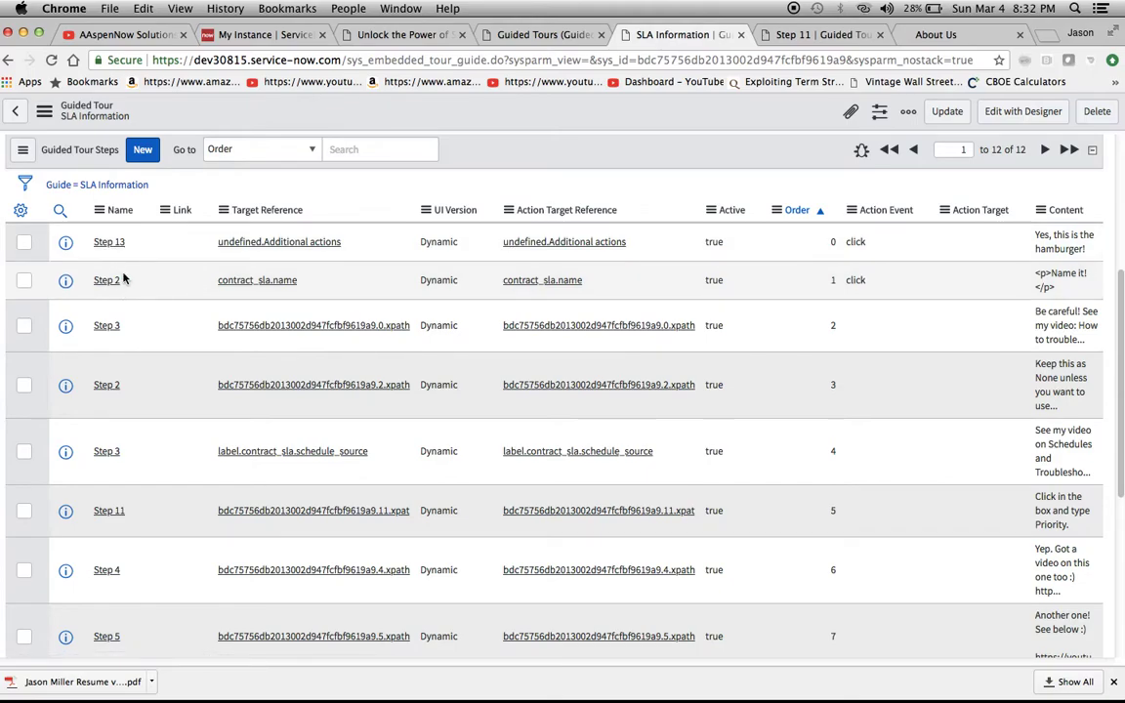
{"action": "scroll", "coordinate": [138, 598], "scroll_direction": "down", "scroll_amount": 5}
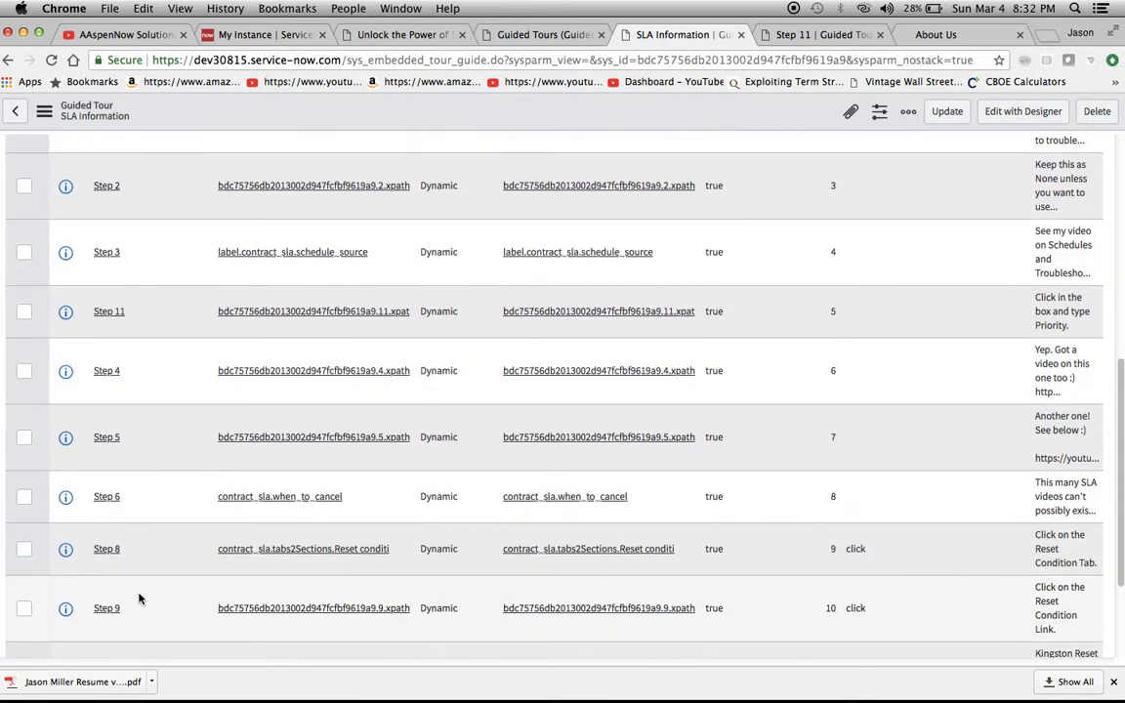
{"action": "scroll", "coordinate": [139, 599], "scroll_direction": "down", "scroll_amount": 2}
{"action": "scroll", "coordinate": [138, 598], "scroll_direction": "up", "scroll_amount": 10}
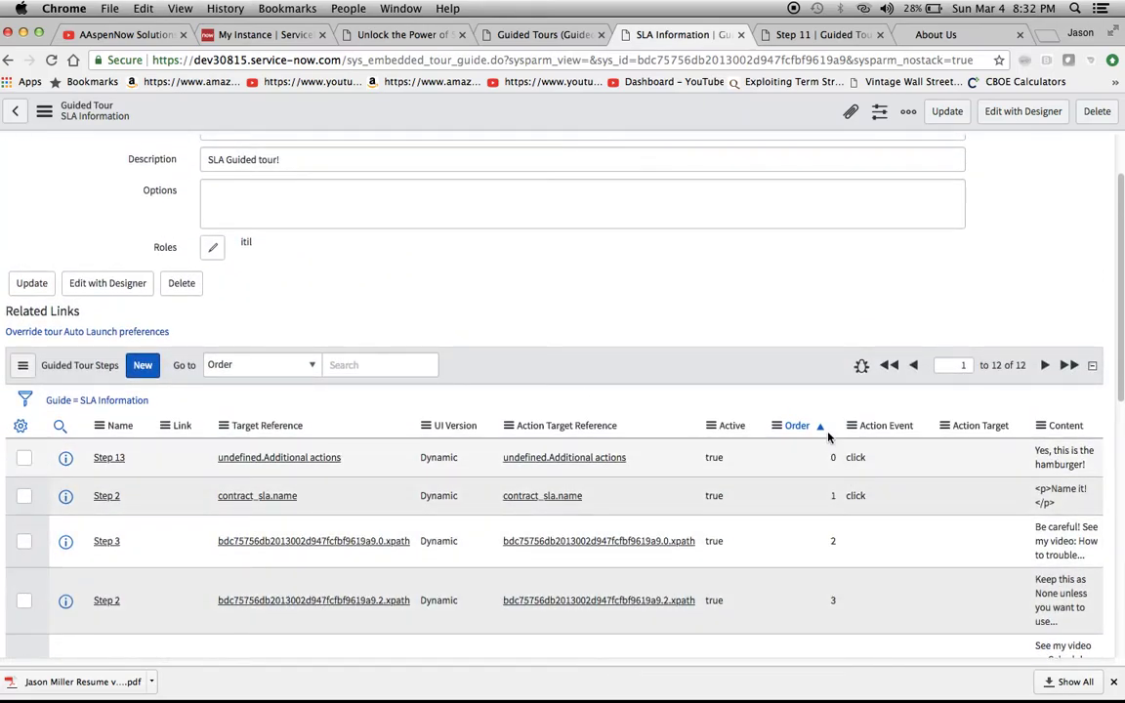
{"action": "scroll", "coordinate": [831, 597], "scroll_direction": "down", "scroll_amount": 3}
{"action": "scroll", "coordinate": [831, 598], "scroll_direction": "down", "scroll_amount": 6}
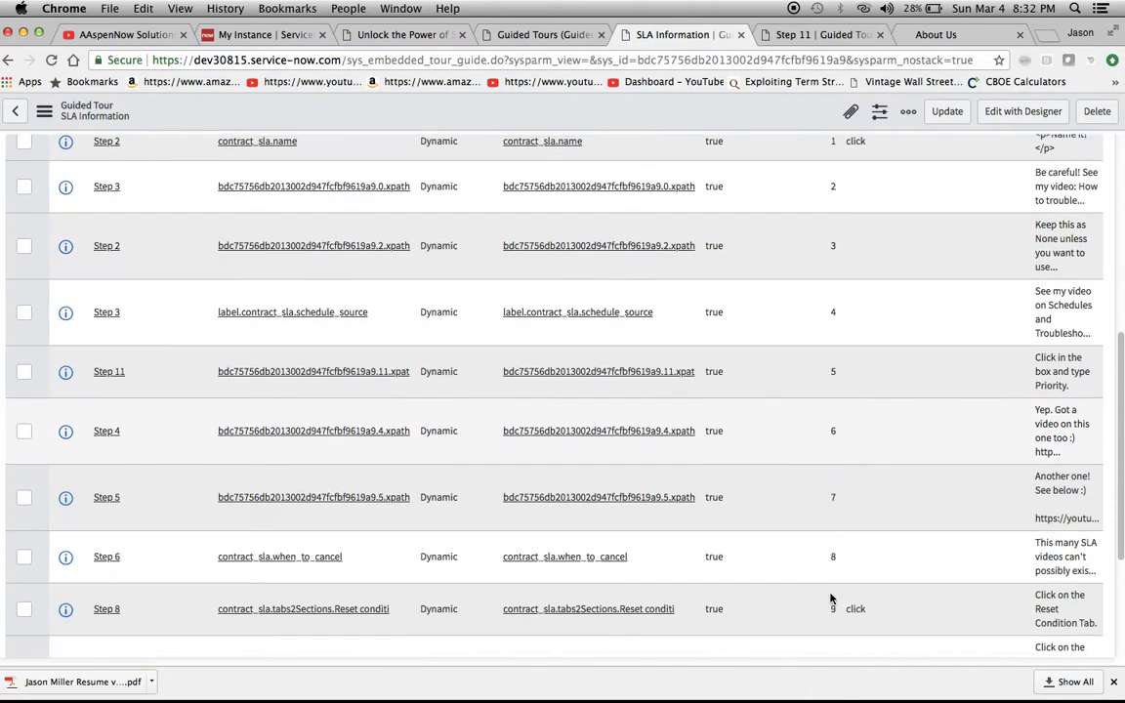
{"action": "scroll", "coordinate": [831, 597], "scroll_direction": "up", "scroll_amount": 10}
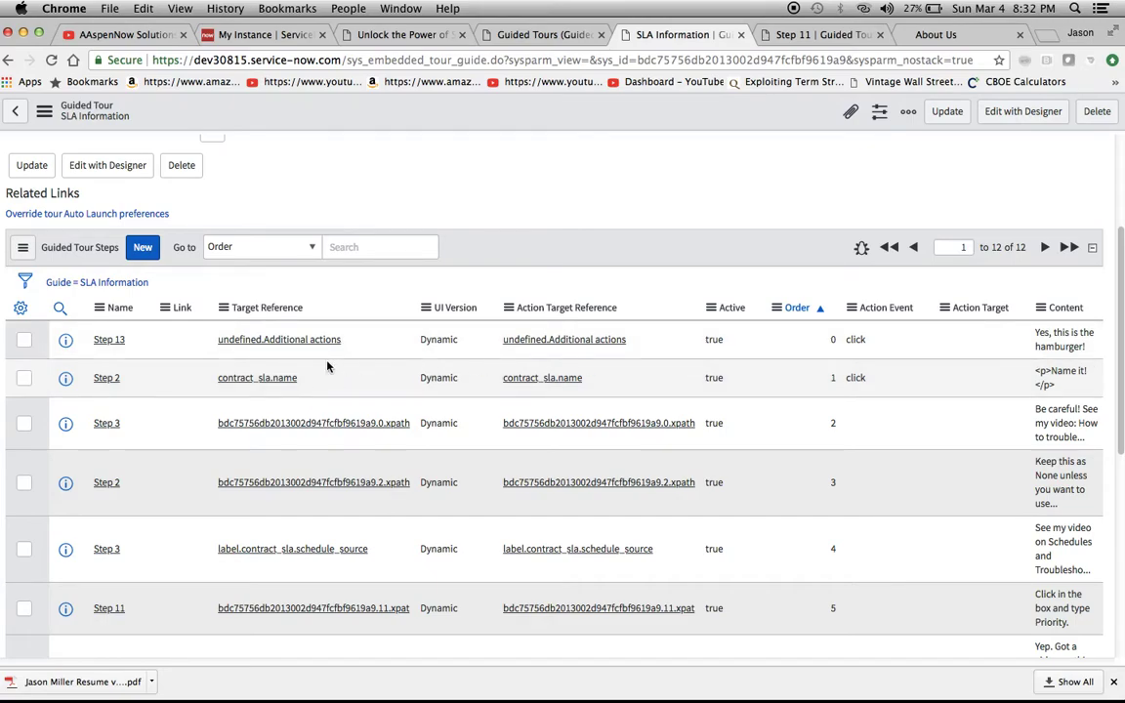
{"action": "scroll", "coordinate": [171, 535], "scroll_direction": "down", "scroll_amount": 2}
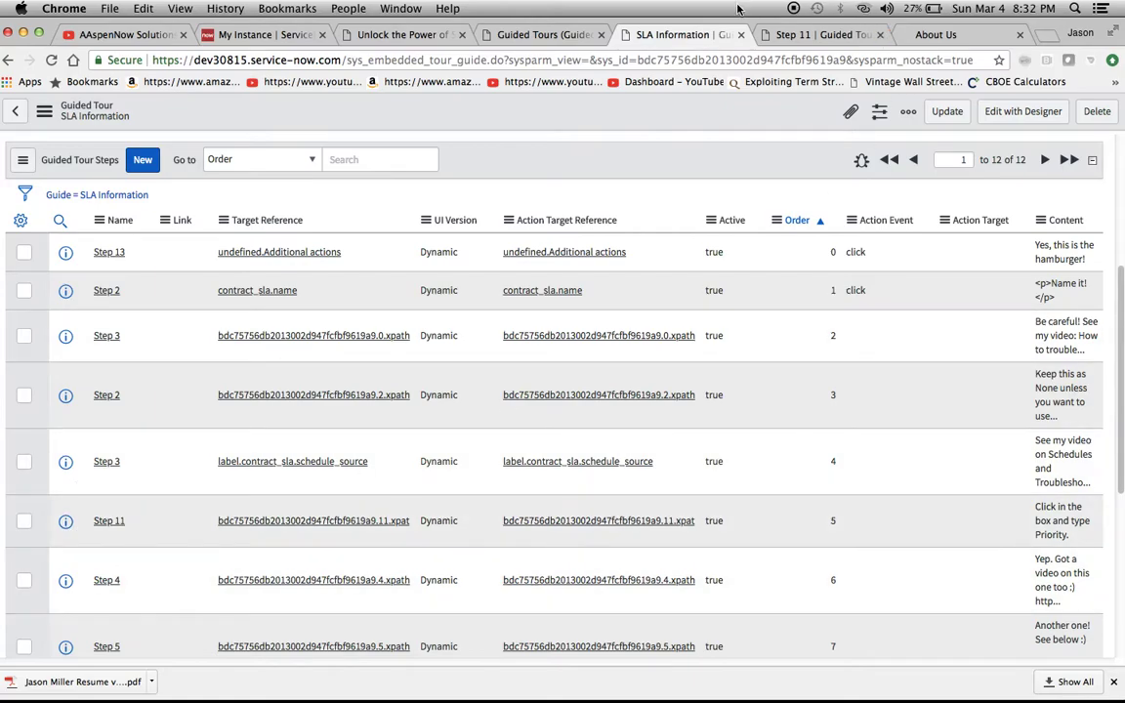
Step: Review the placement options in the "Name it!" tour step record without changing them, and return to the tour designer
{"action": "left_click", "coordinate": [798, 36]}
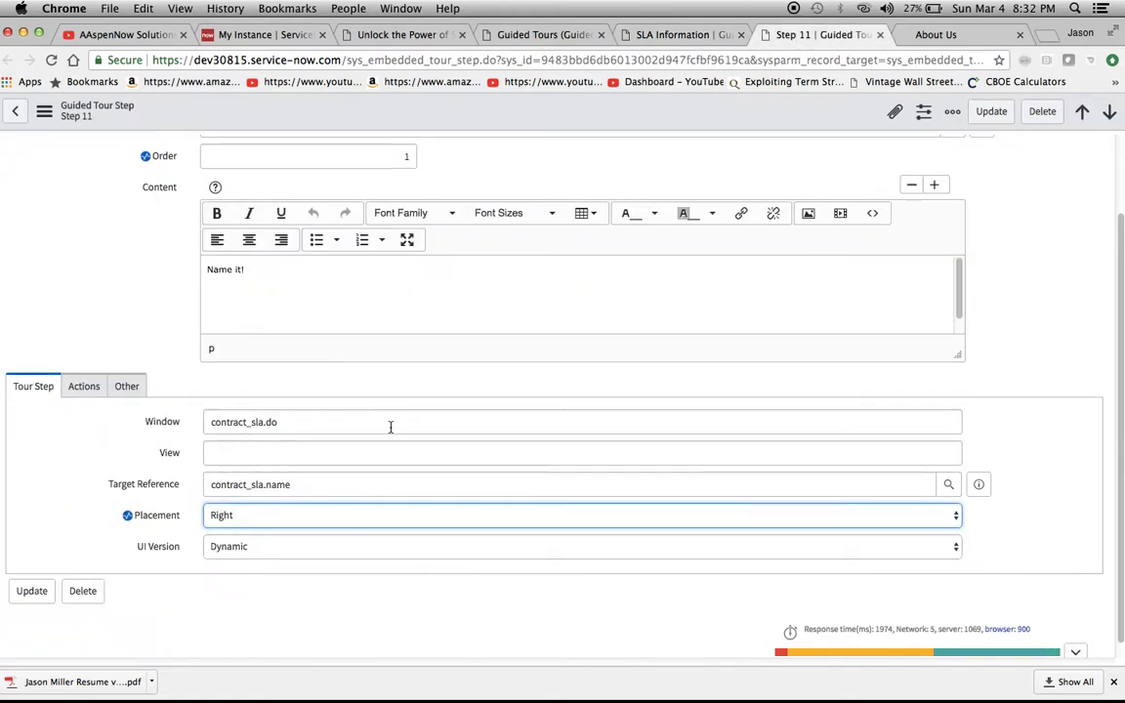
{"action": "left_click", "coordinate": [260, 527]}
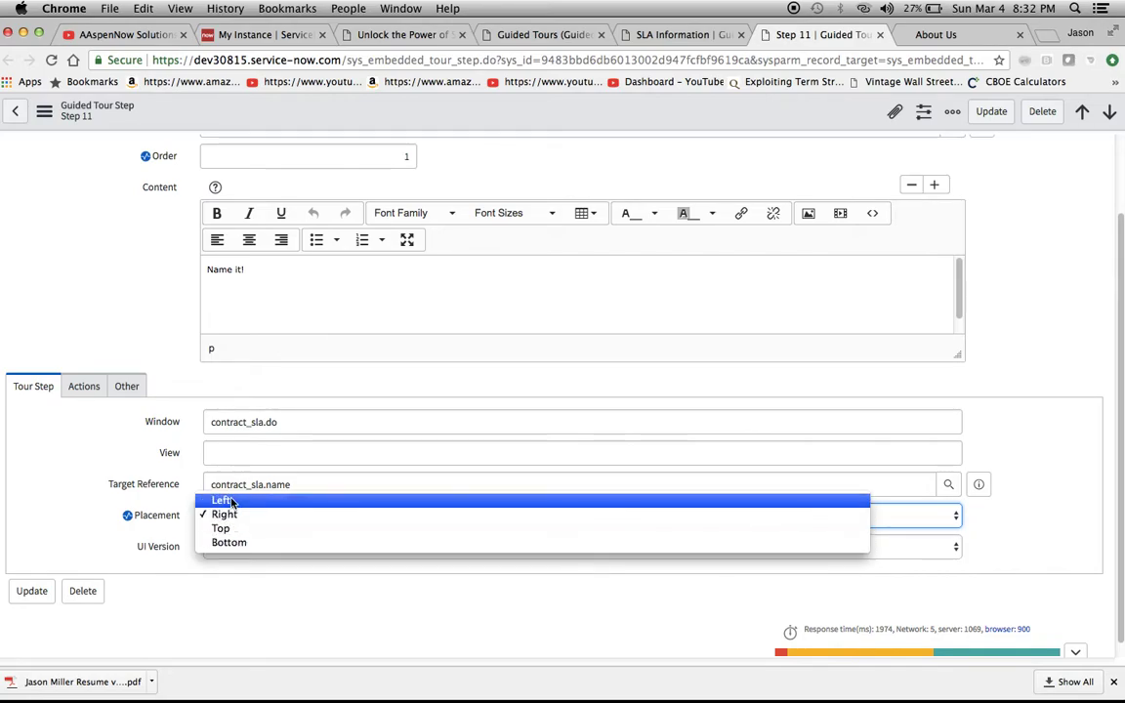
{"action": "left_click", "coordinate": [186, 339]}
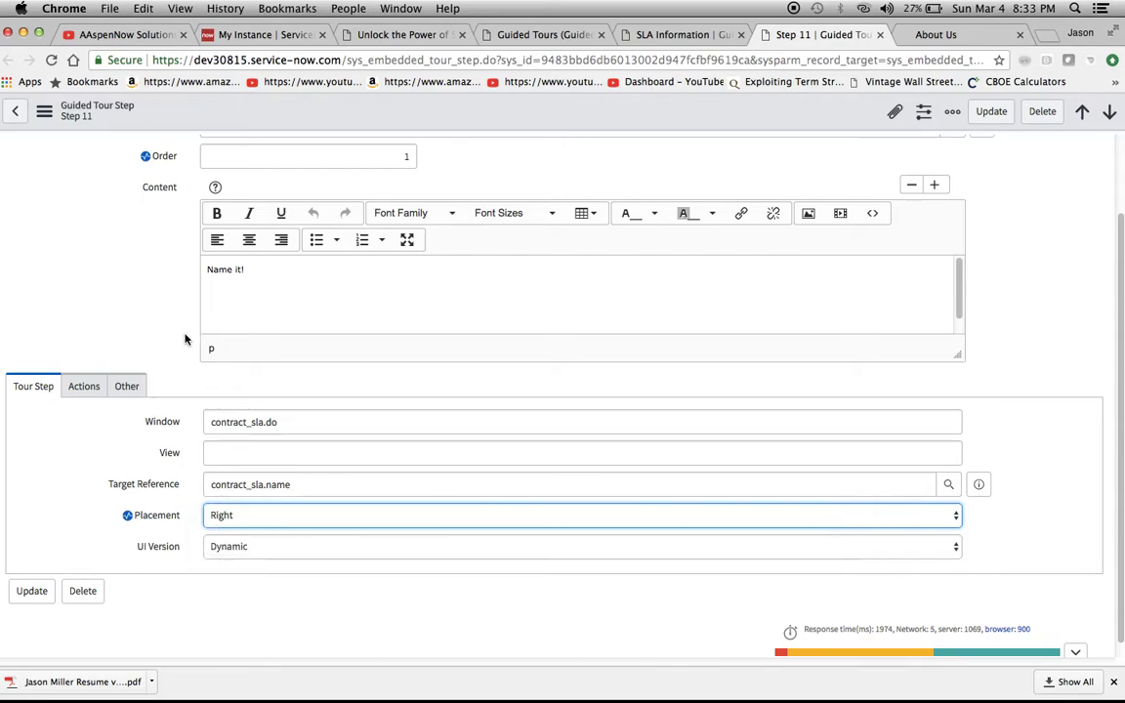
{"action": "scroll", "coordinate": [506, 296], "scroll_direction": "up", "scroll_amount": 2}
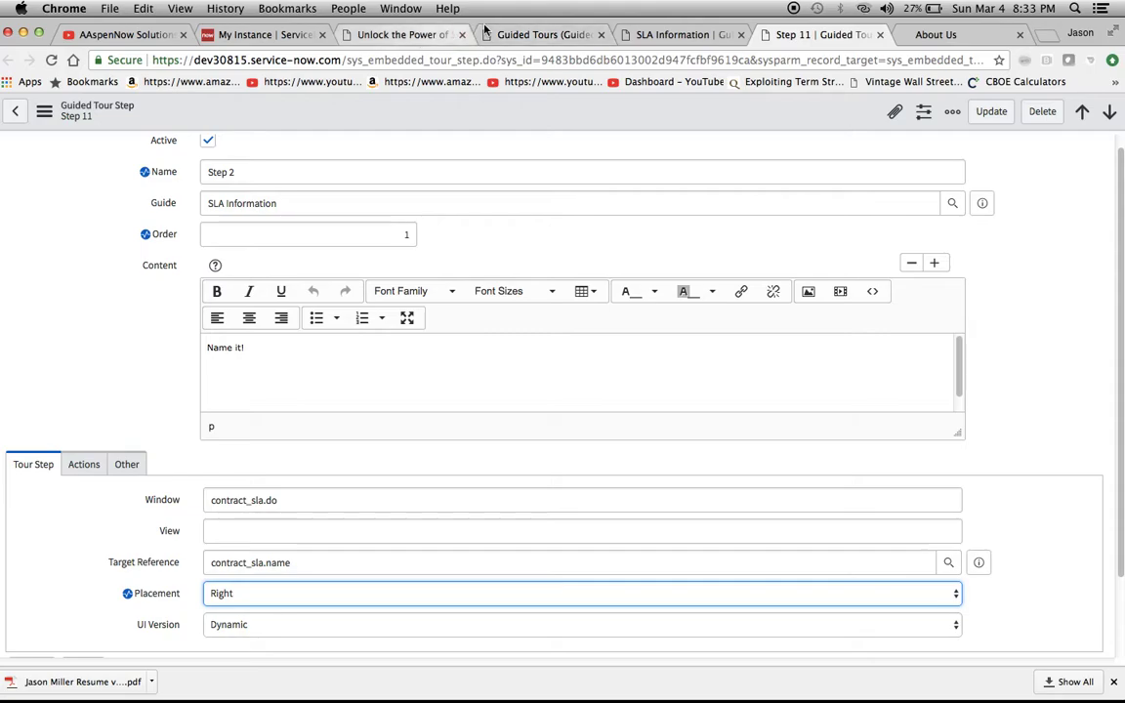
{"action": "left_click", "coordinate": [536, 36]}
{"action": "left_click", "coordinate": [395, 34]}
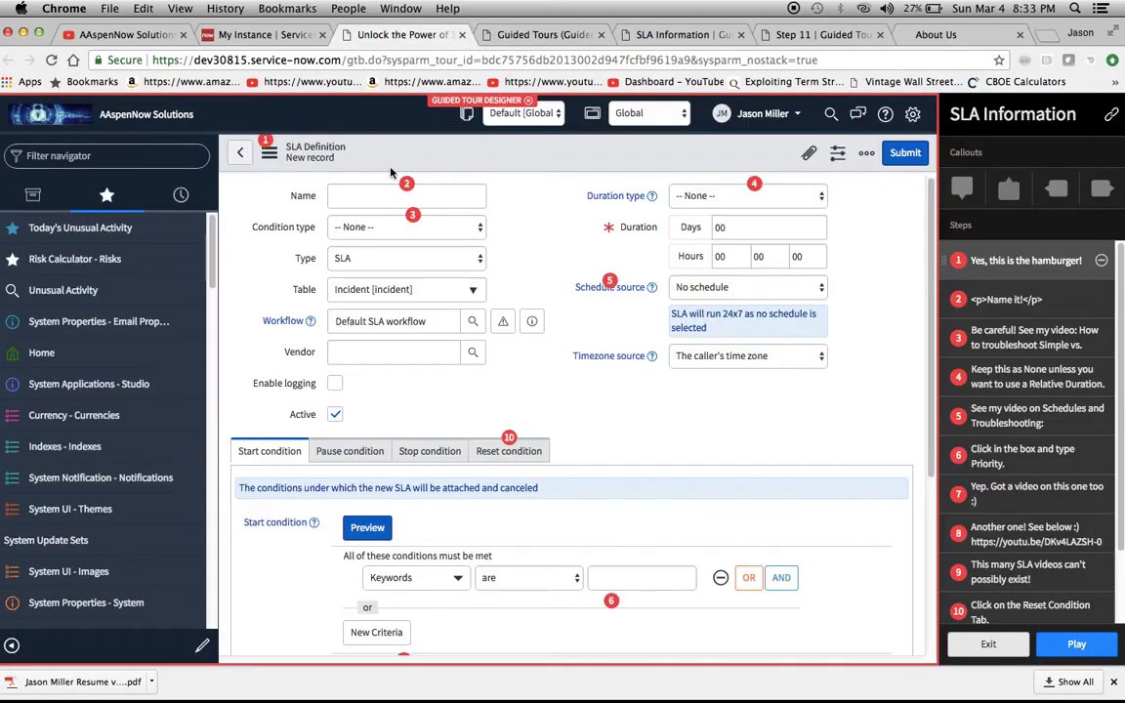
Step: Review the callout placement options of the "Yes, this is the hamburger!" step and close its callout without changing anything
{"action": "left_click", "coordinate": [1095, 262]}
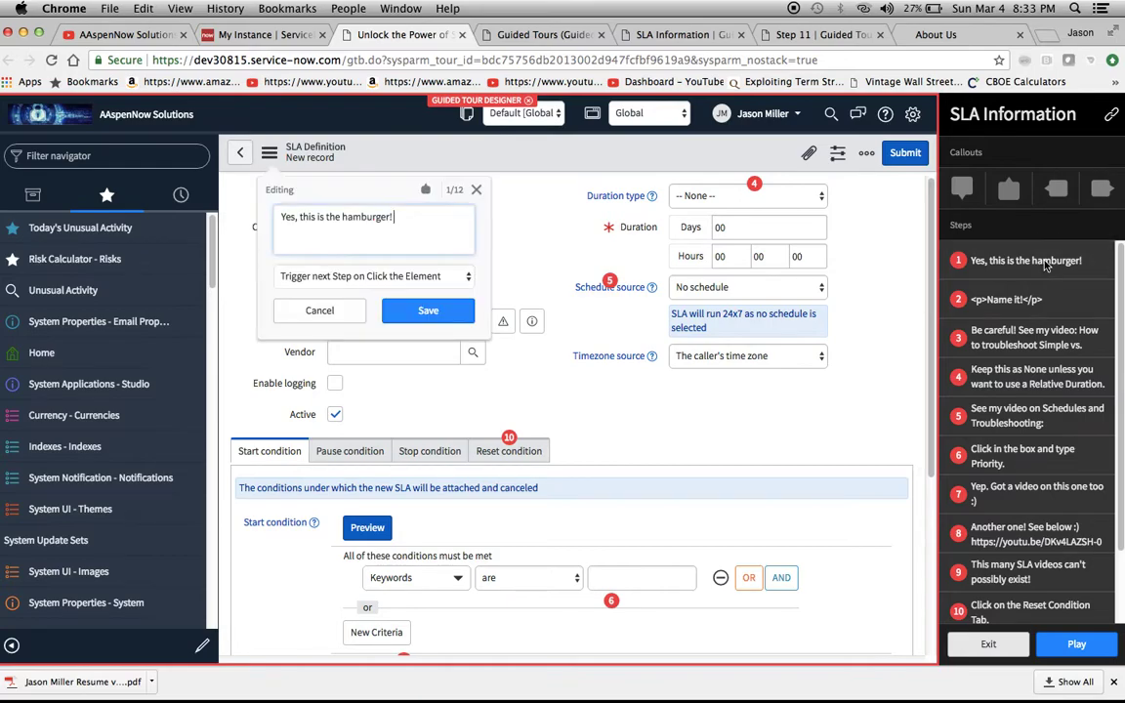
{"action": "left_click", "coordinate": [426, 190]}
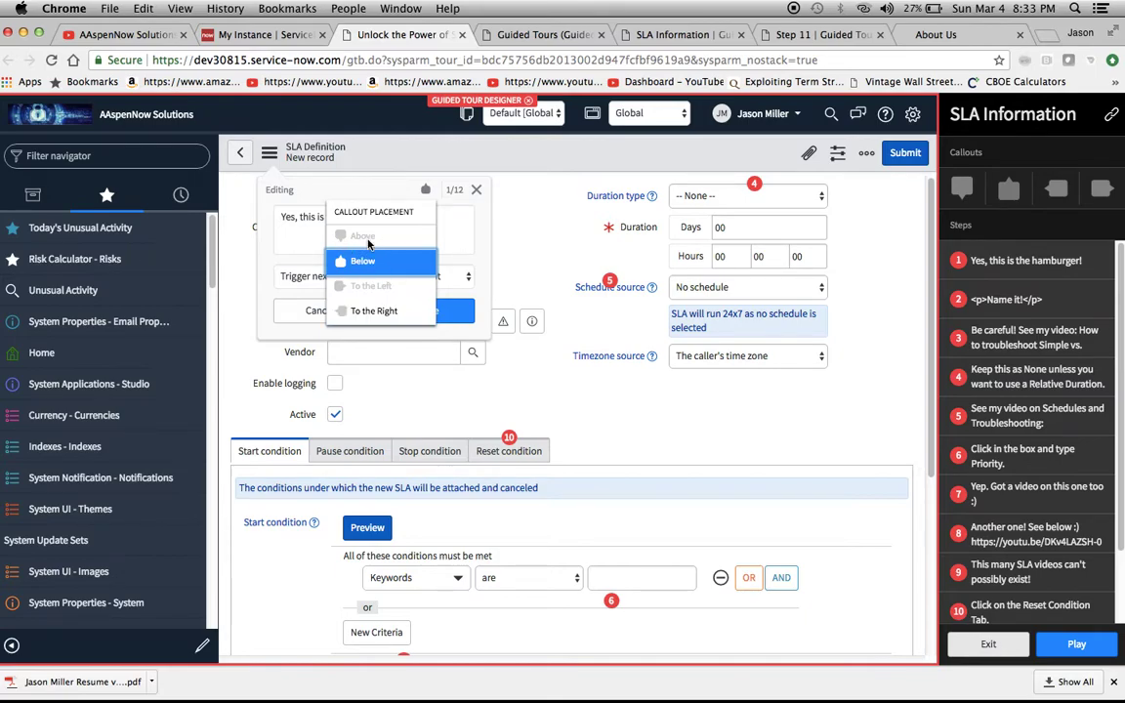
{"action": "left_click", "coordinate": [475, 189]}
Step: Bring up the Step 13 record in its own browser tab from the SLA Information tour's list of steps
{"action": "left_click", "coordinate": [771, 36]}
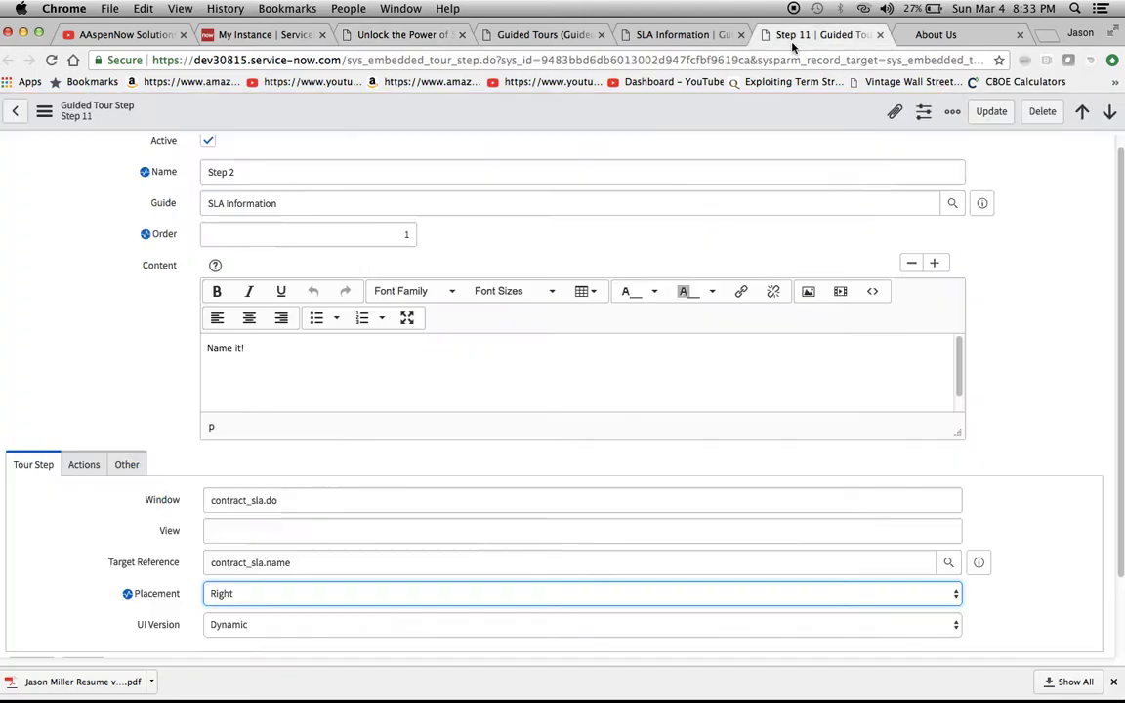
{"action": "left_click", "coordinate": [674, 36]}
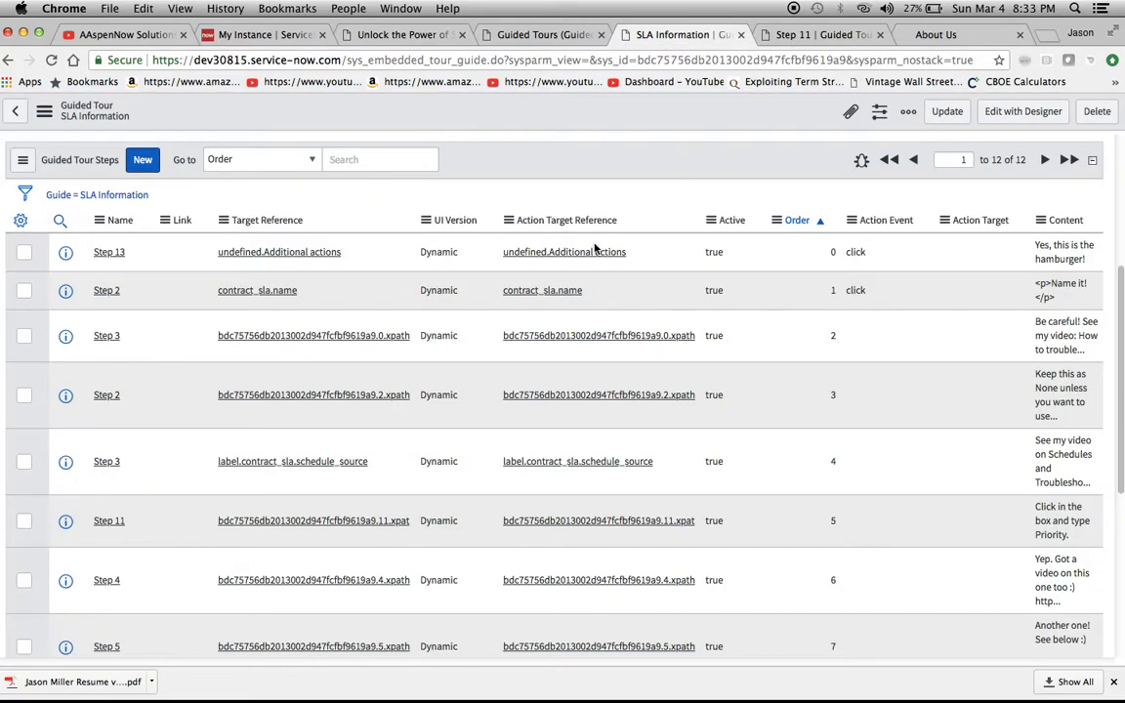
{"action": "scroll", "coordinate": [158, 271], "scroll_direction": "up", "scroll_amount": 2}
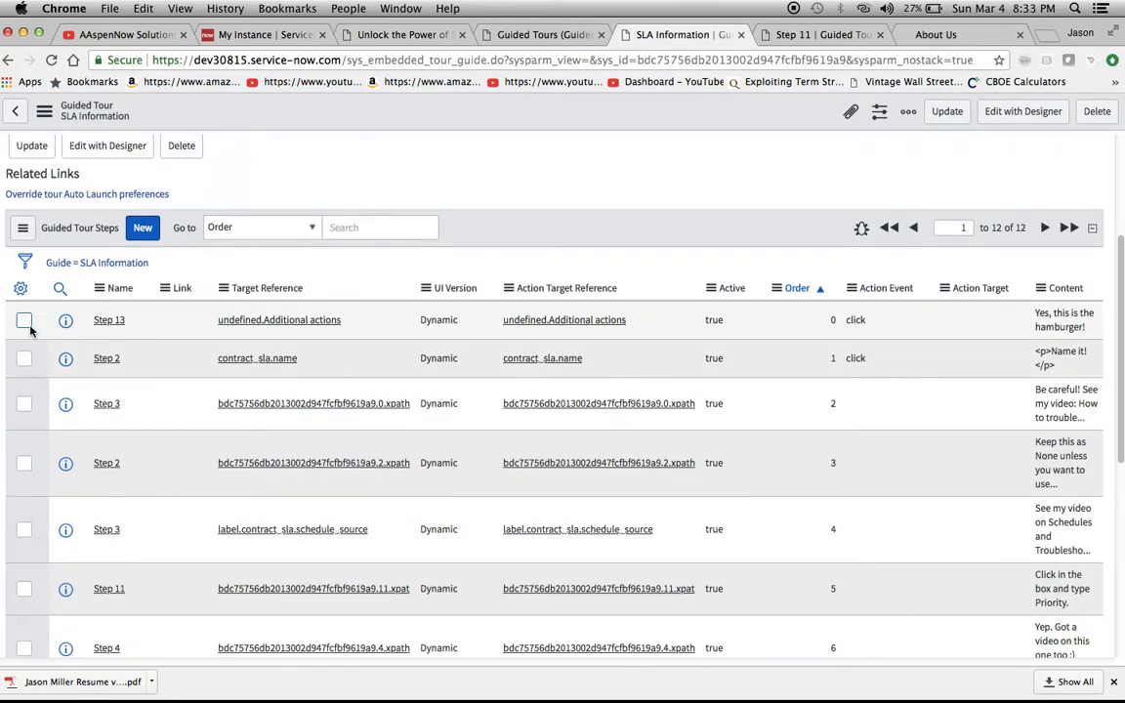
{"action": "left_click", "coordinate": [116, 322], "text": "super"}
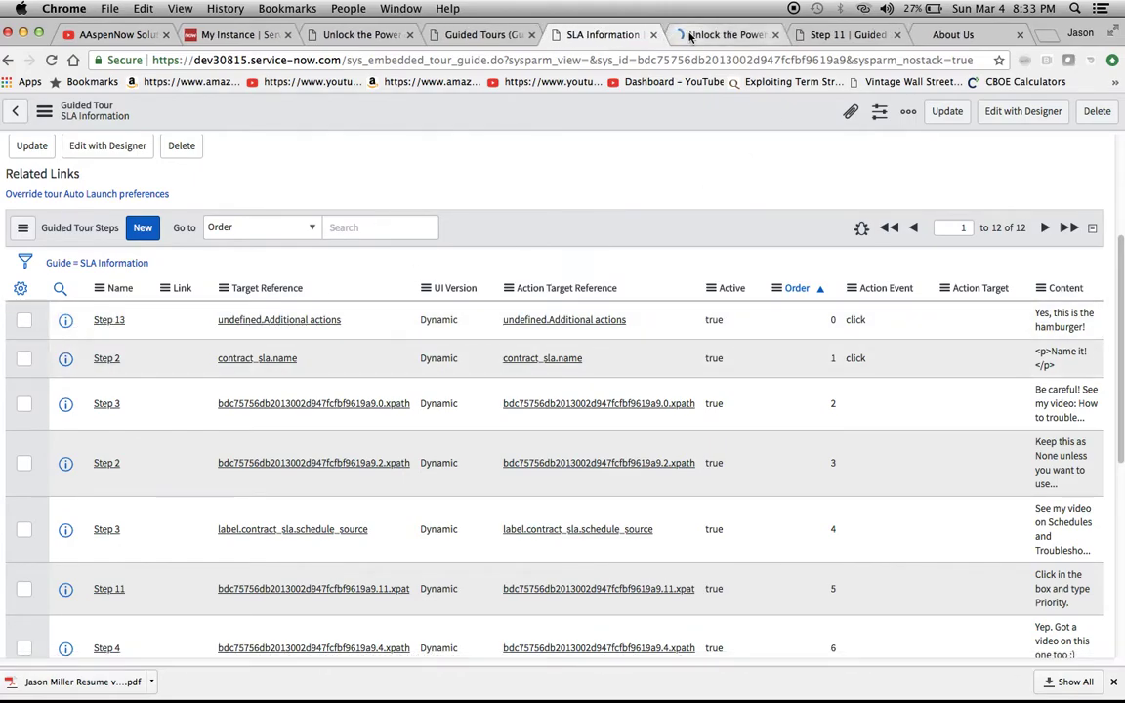
{"action": "left_click", "coordinate": [691, 35]}
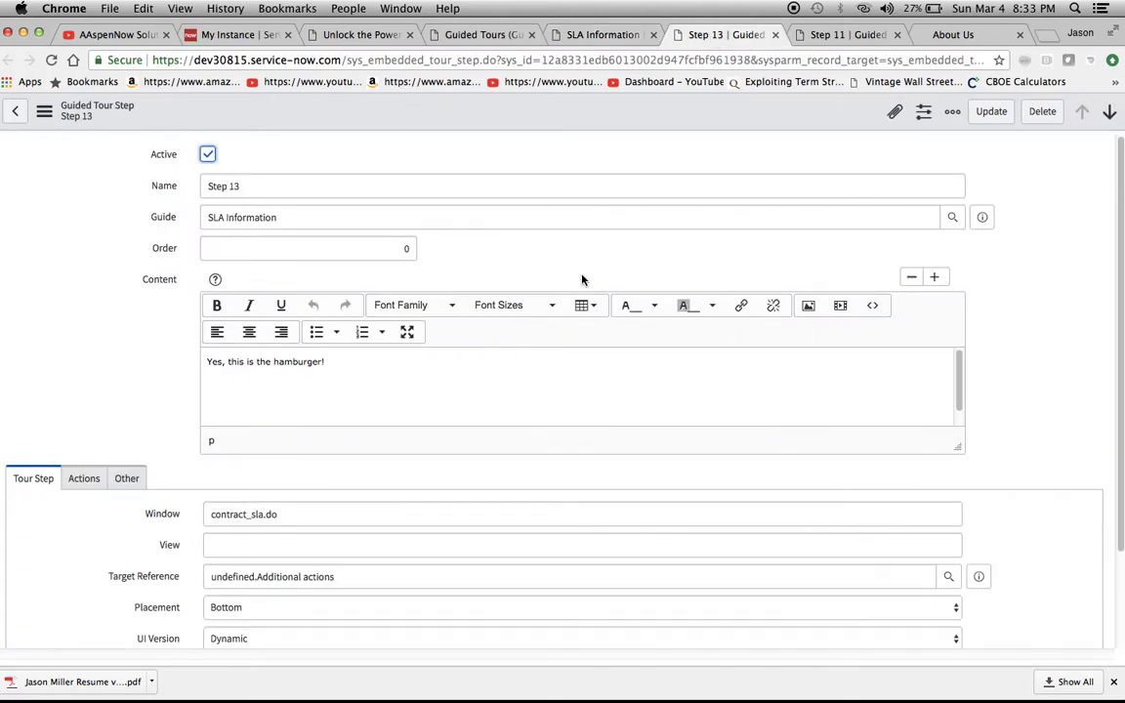
Step: Set the Placement of the "Yes, this is the hamburger!" step record to Top
{"action": "scroll", "coordinate": [259, 378], "scroll_direction": "down", "scroll_amount": 3}
{"action": "left_click", "coordinate": [264, 491]}
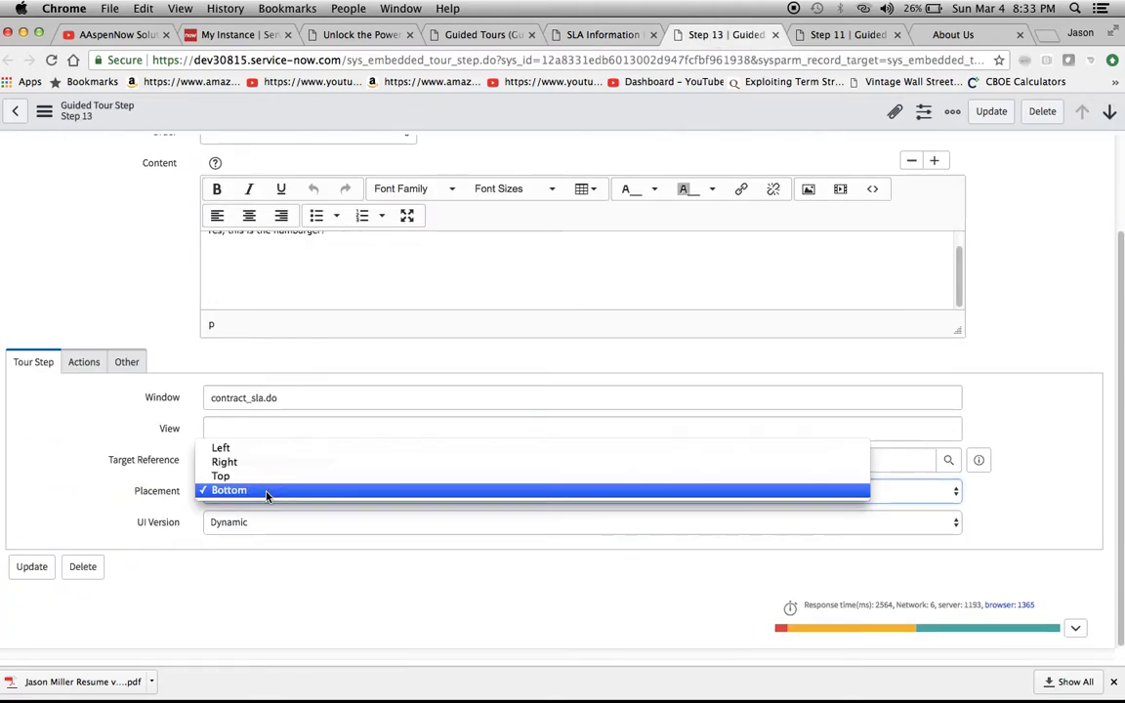
{"action": "left_click", "coordinate": [259, 478]}
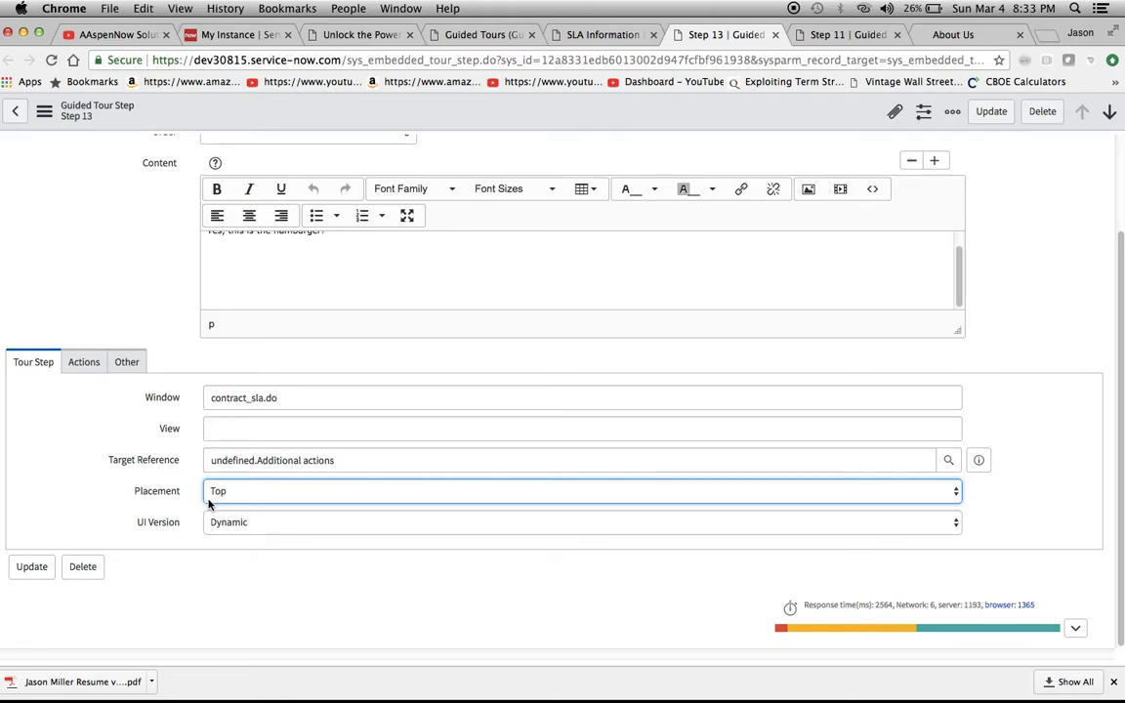
Step: Return to the tour designer and check the first step's callout placement options again without changing them
{"action": "left_click", "coordinate": [478, 34]}
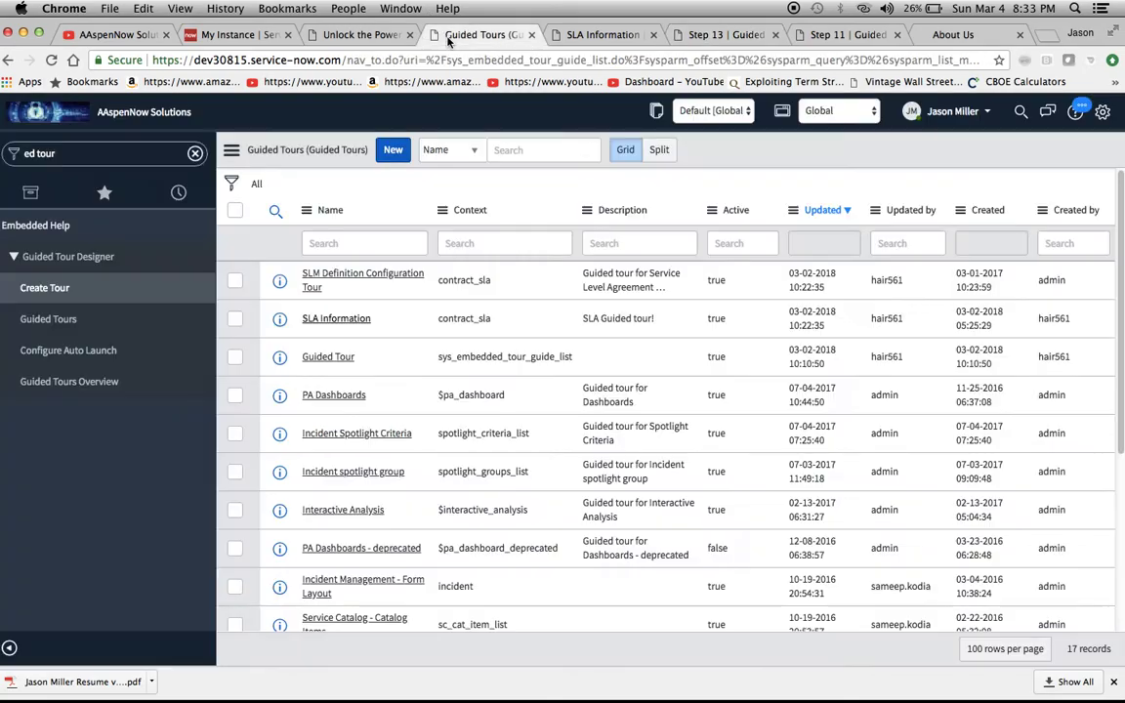
{"action": "left_click", "coordinate": [384, 36]}
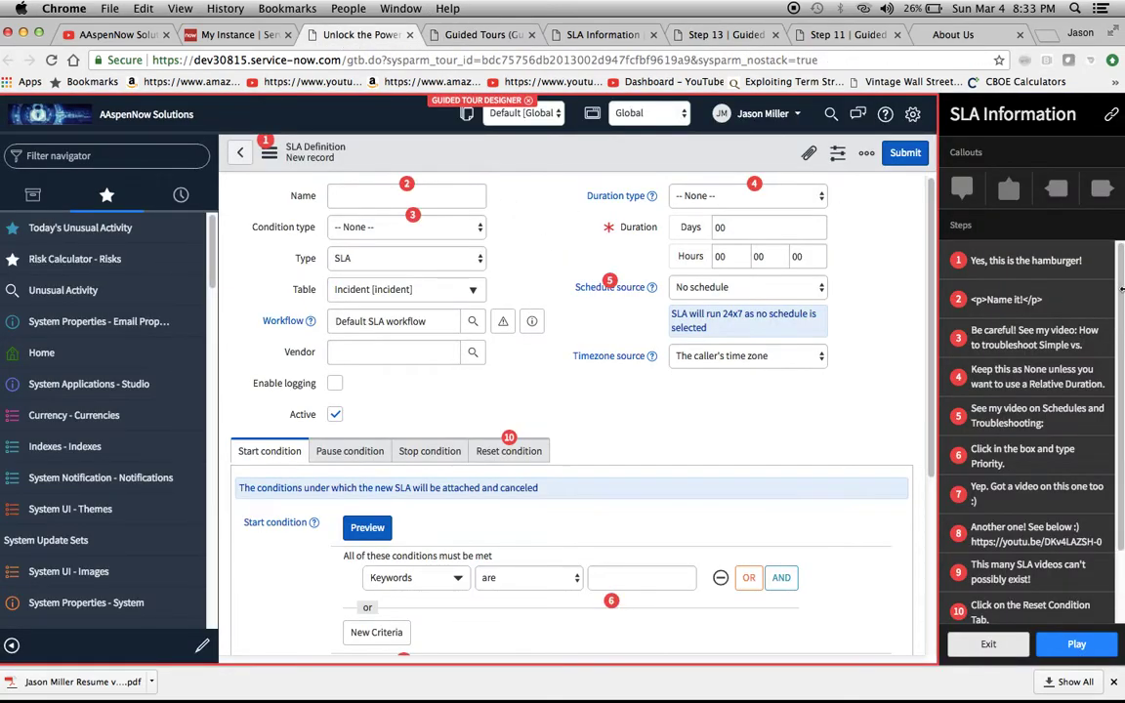
{"action": "left_click", "coordinate": [1046, 258]}
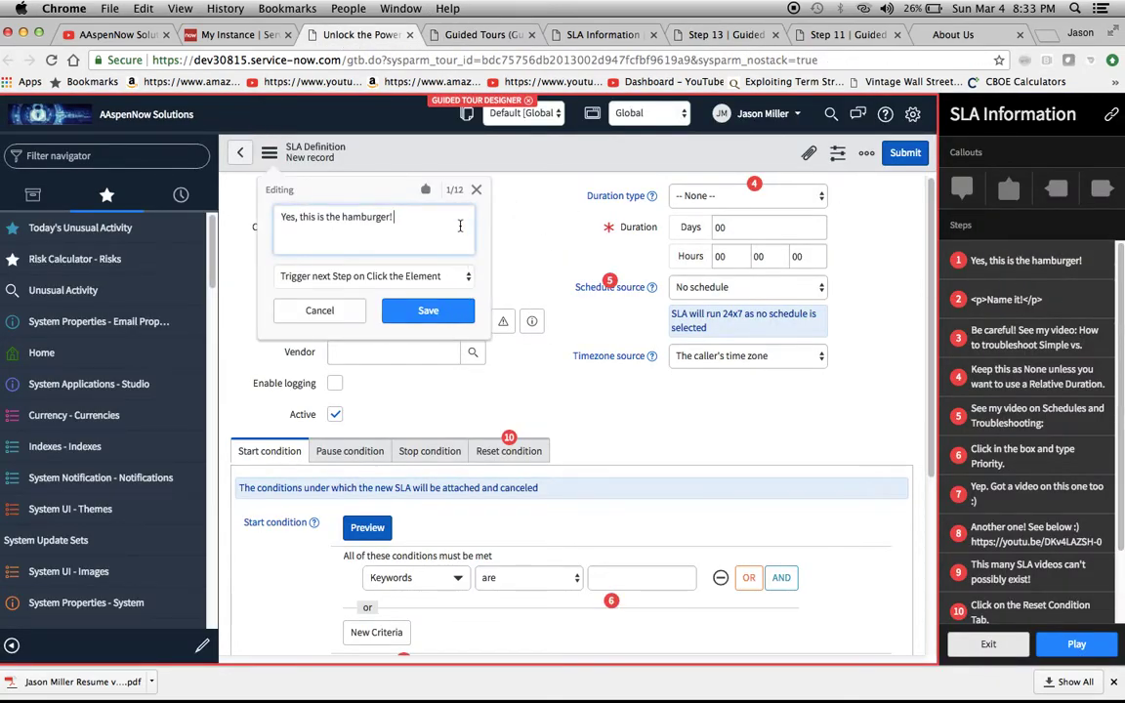
{"action": "left_click", "coordinate": [425, 189]}
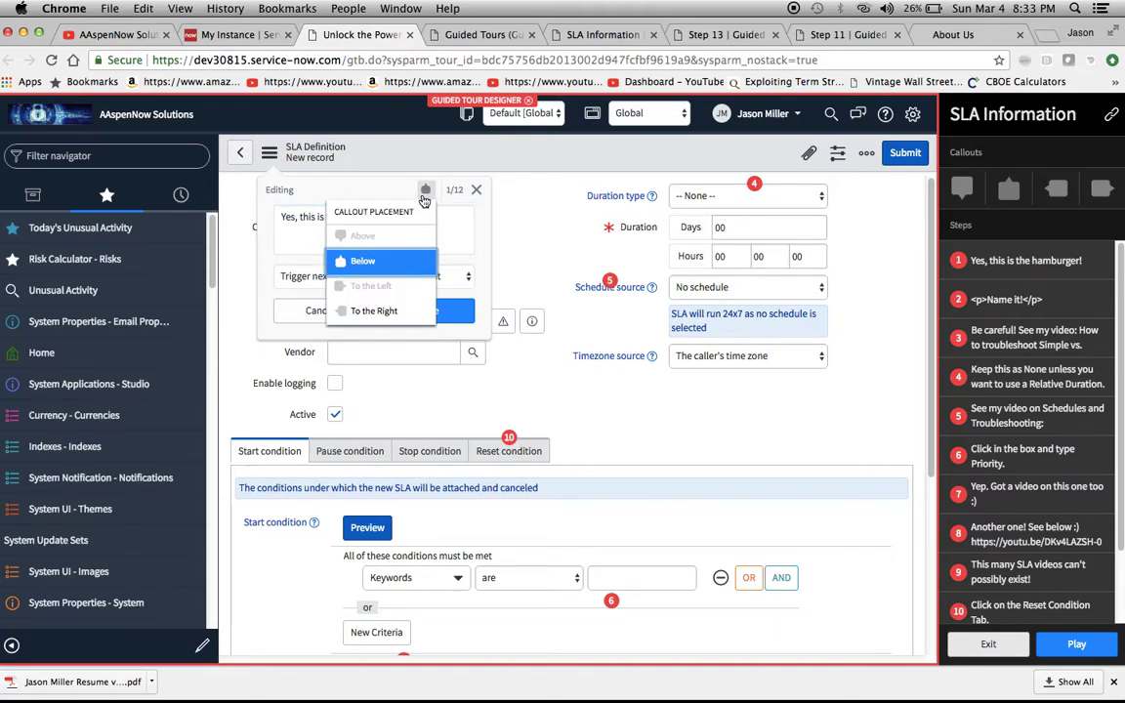
{"action": "left_click", "coordinate": [476, 191]}
Step: Save the edited Step 13 tour step record while staying on its form
{"action": "left_click", "coordinate": [835, 36]}
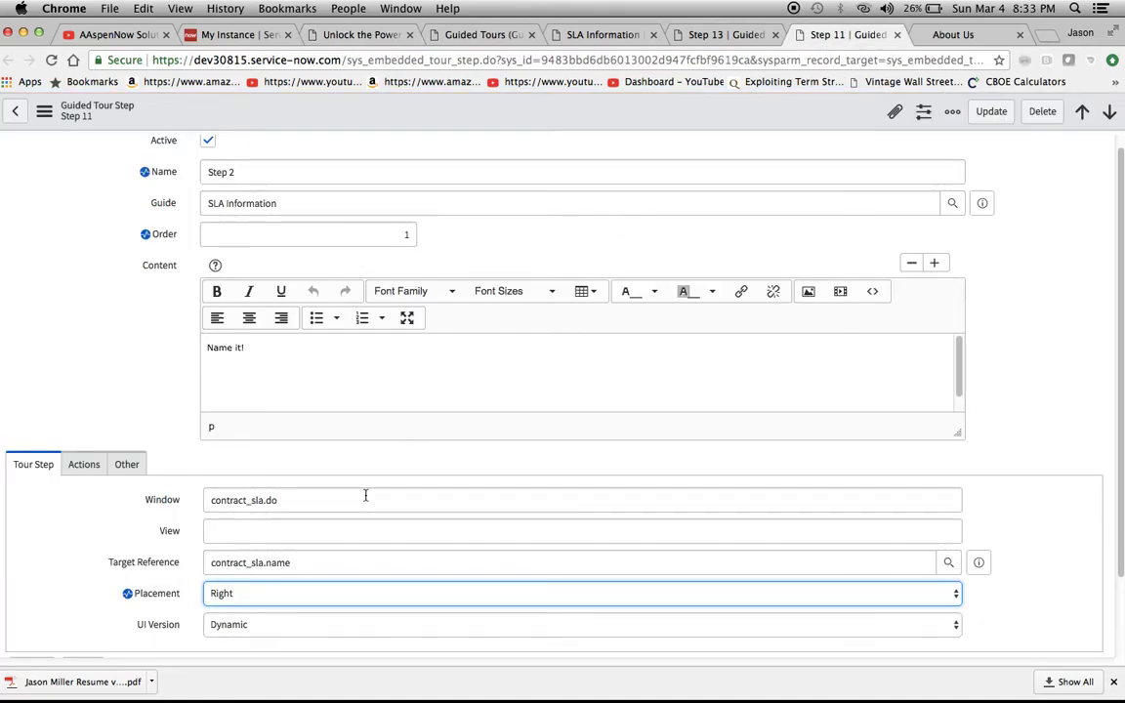
{"action": "scroll", "coordinate": [366, 498], "scroll_direction": "up", "scroll_amount": 1}
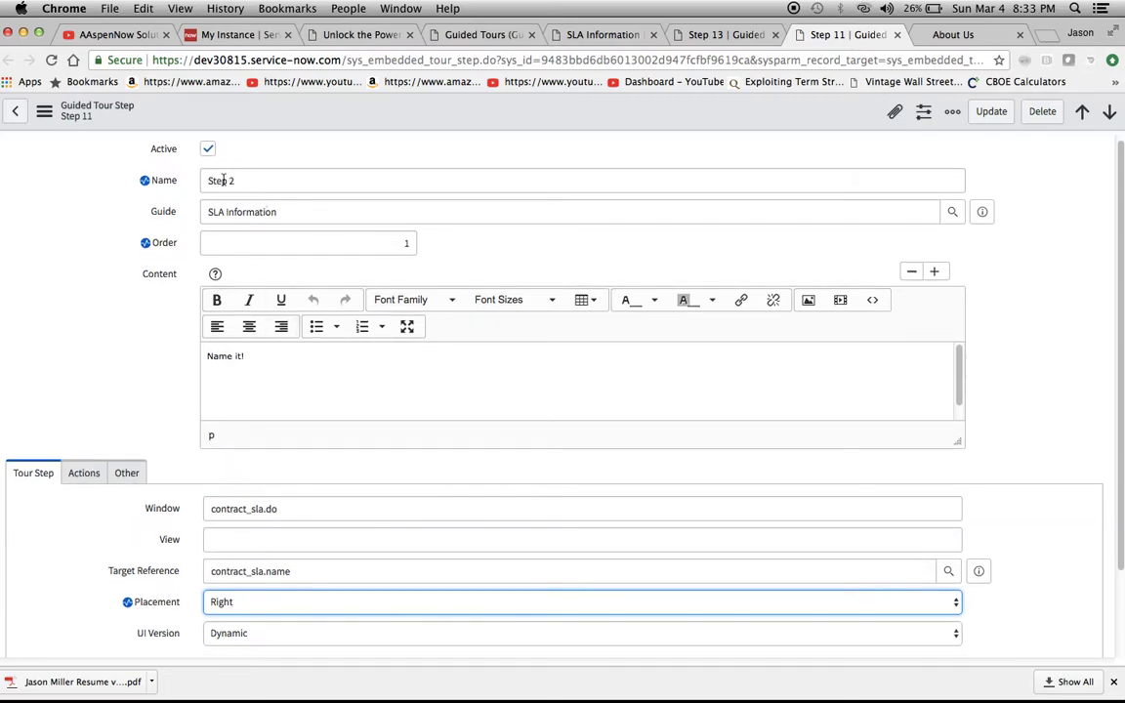
{"action": "left_click", "coordinate": [747, 43]}
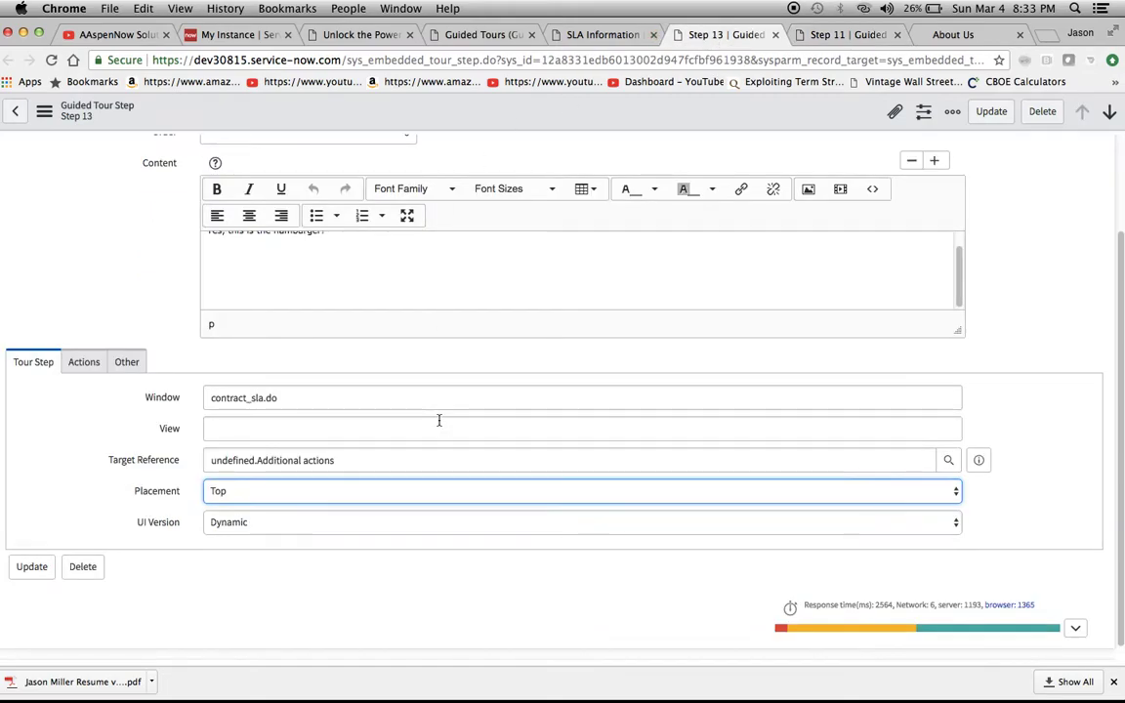
{"action": "scroll", "coordinate": [438, 420], "scroll_direction": "up", "scroll_amount": 3}
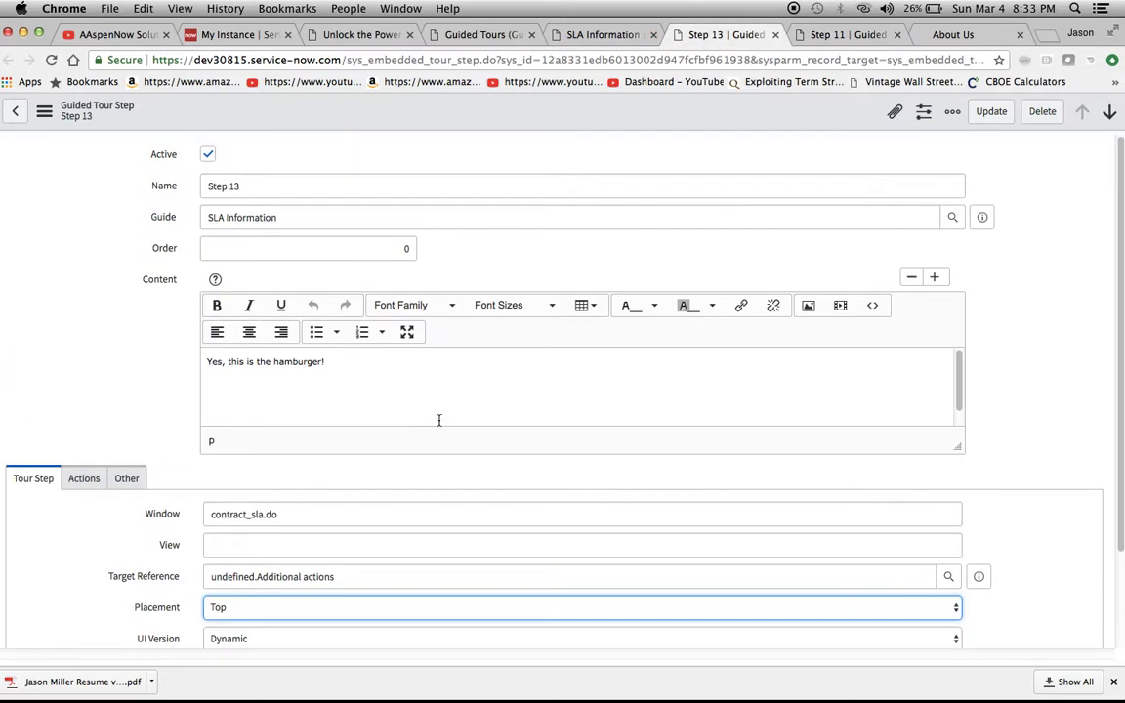
{"action": "left_click", "coordinate": [44, 110]}
{"action": "left_click", "coordinate": [73, 127]}
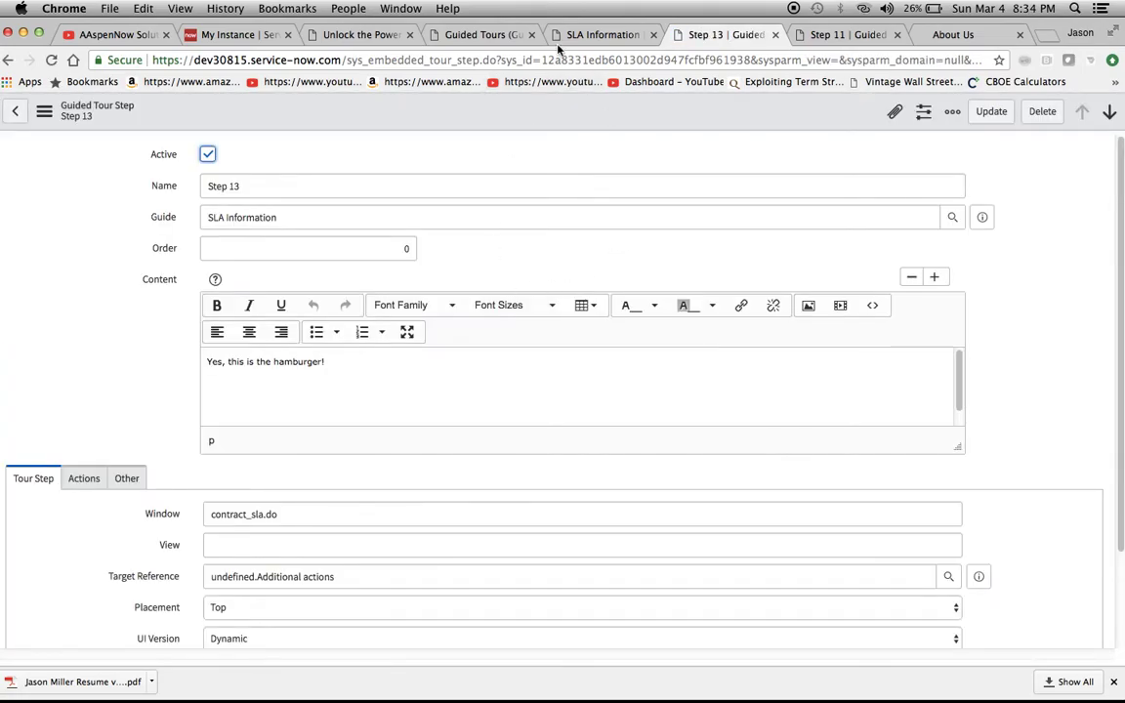
{"action": "scroll", "coordinate": [522, 345], "scroll_direction": "down", "scroll_amount": 2}
{"action": "scroll", "coordinate": [523, 346], "scroll_direction": "up", "scroll_amount": 1}
Step: Reload the tour designer, bring up the "Yes, this is the hamburger!" callout and dismiss the warning
{"action": "left_click", "coordinate": [366, 34]}
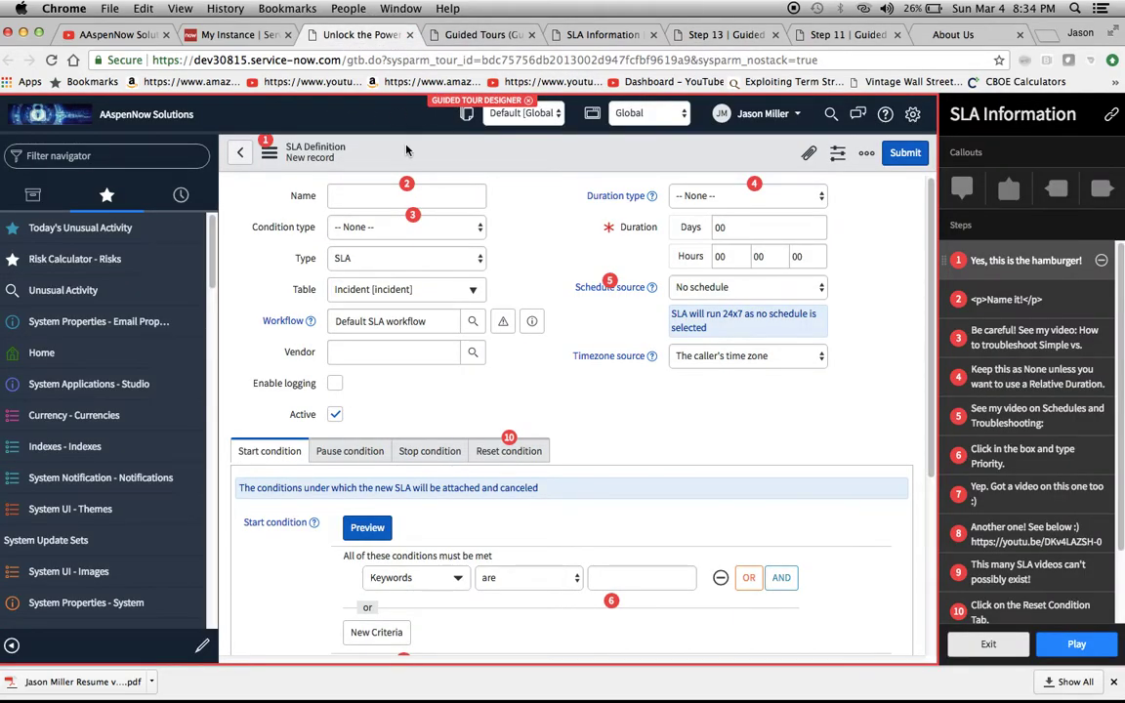
{"action": "left_click", "coordinate": [52, 60]}
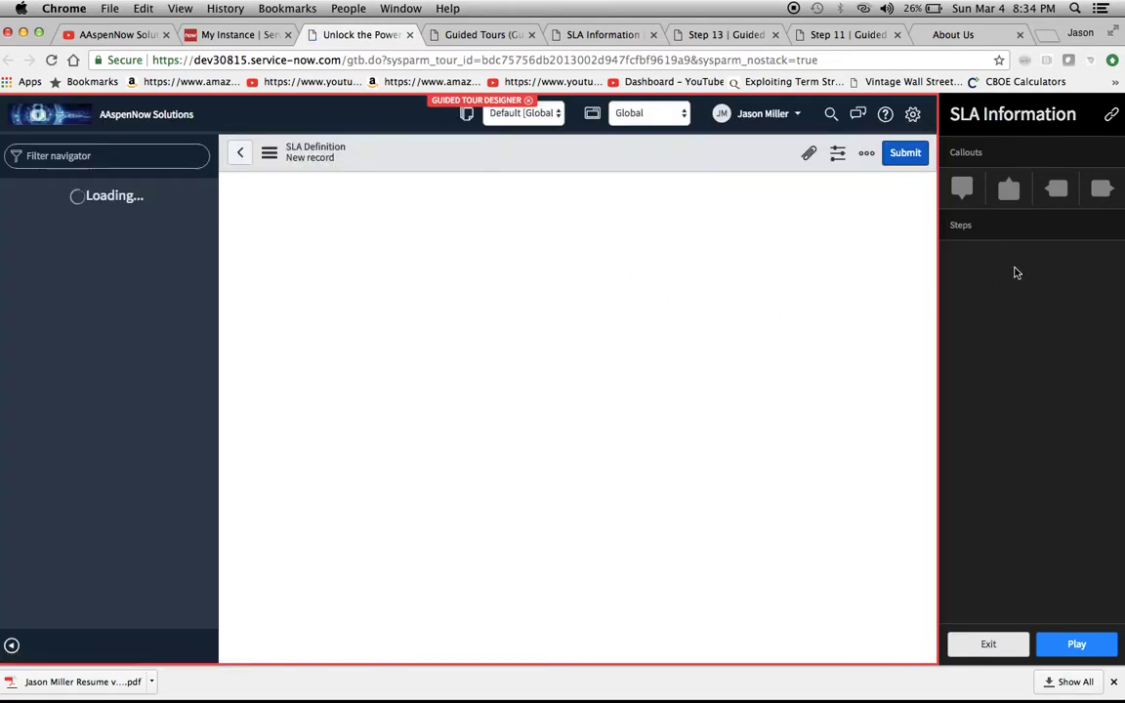
{"action": "left_click", "coordinate": [1078, 298]}
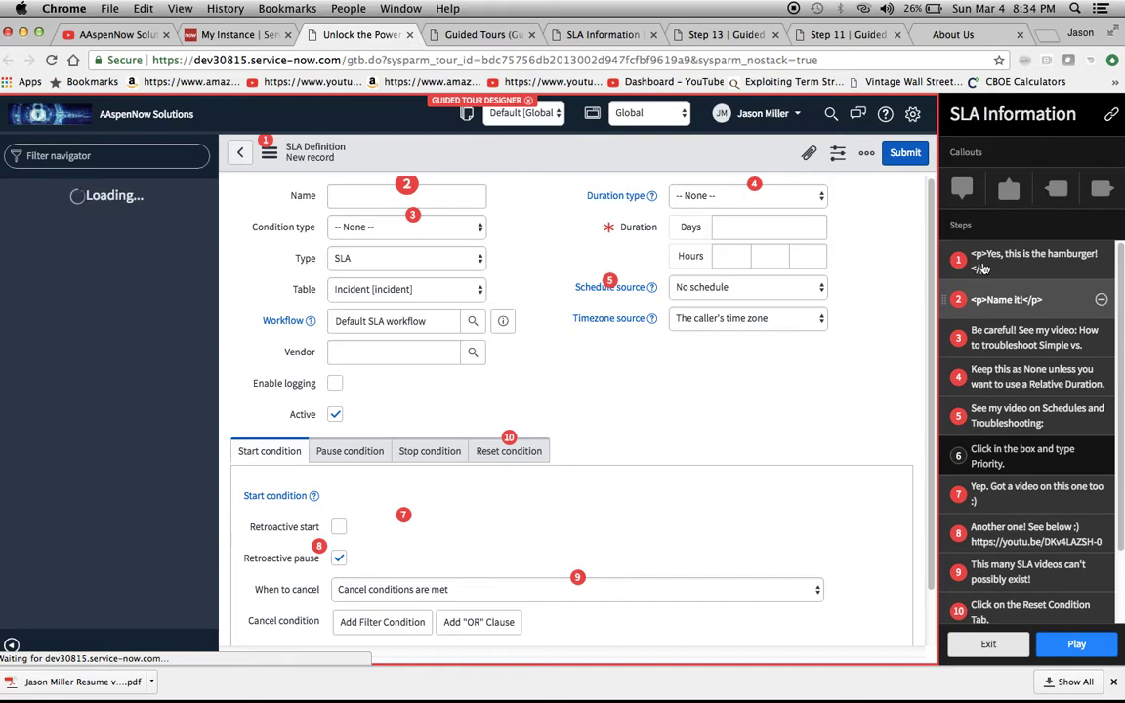
{"action": "left_click", "coordinate": [994, 278]}
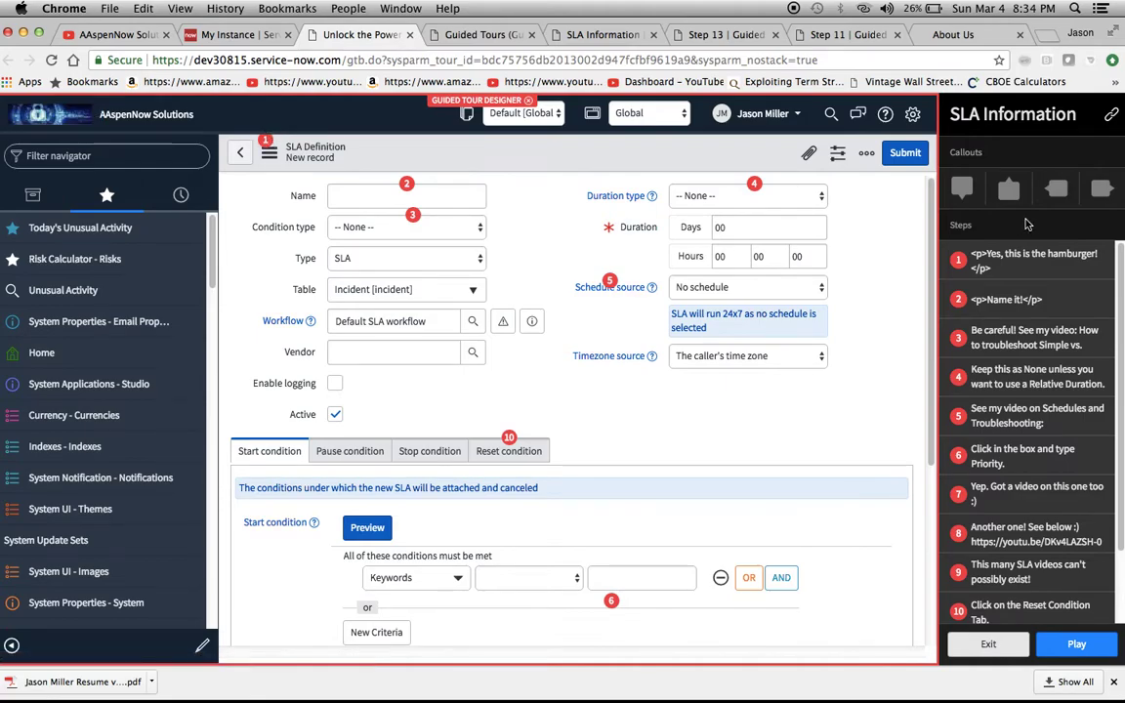
{"action": "left_click", "coordinate": [1027, 273]}
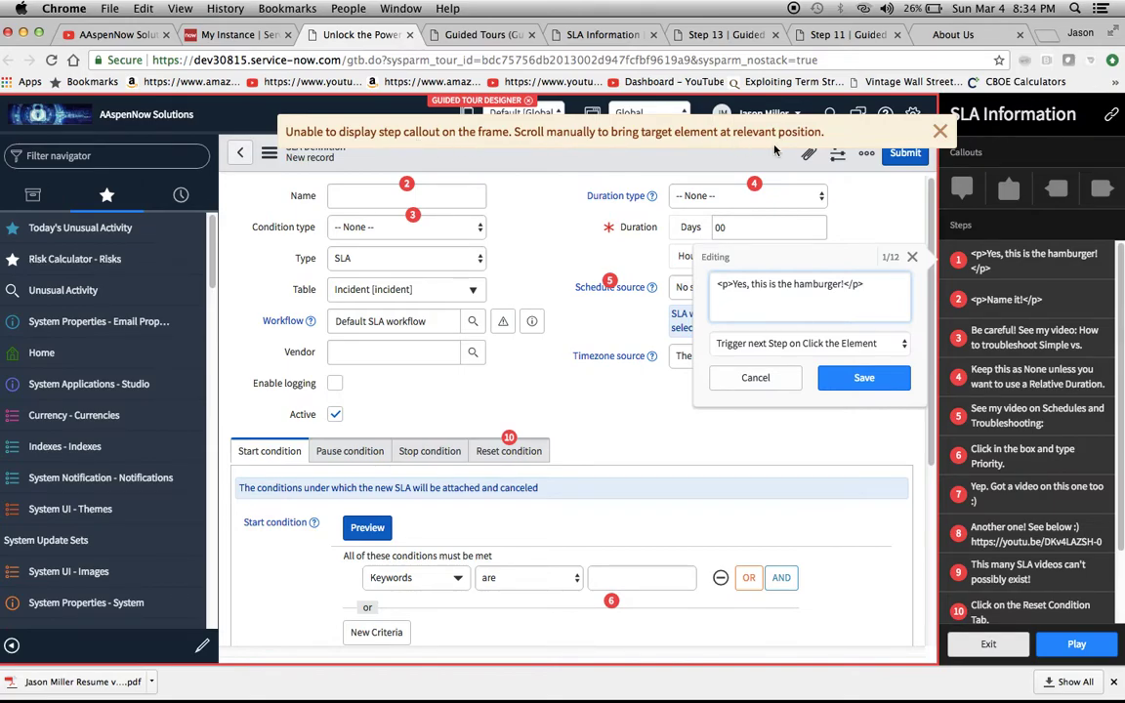
{"action": "left_click", "coordinate": [940, 131]}
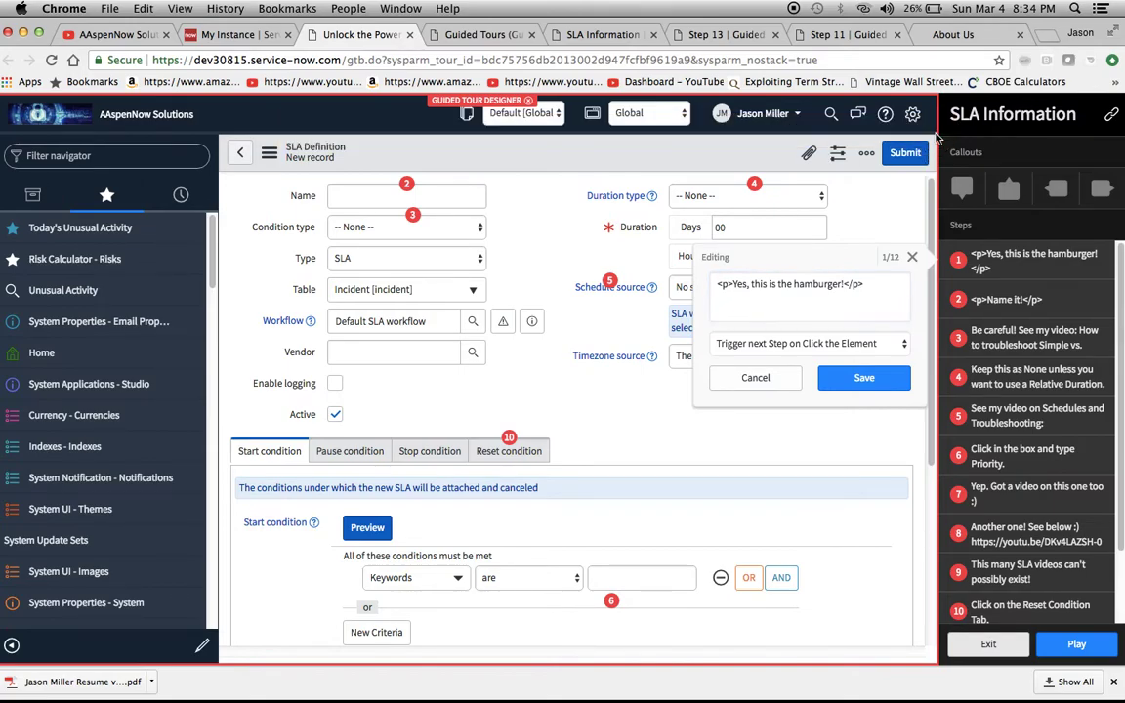
Step: Play the SLA Information tour, check the SLA Definition preview form for callouts, and return to the designer's first step
{"action": "left_click", "coordinate": [1080, 652]}
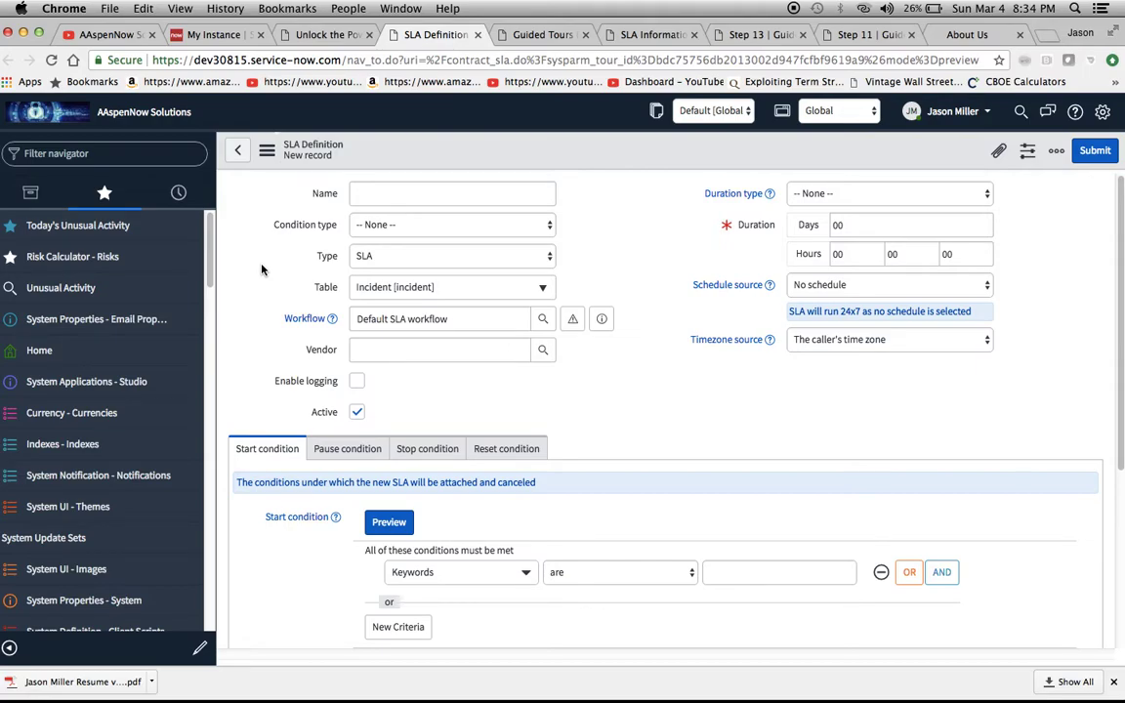
{"action": "left_click", "coordinate": [313, 35]}
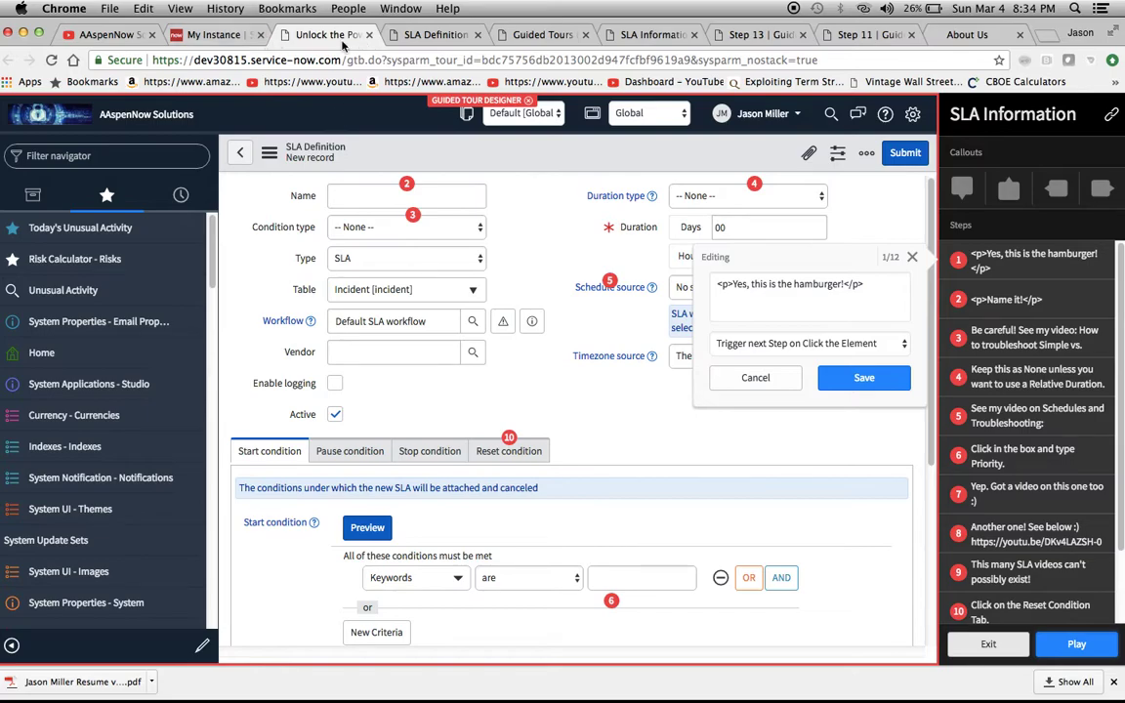
{"action": "left_click", "coordinate": [386, 39]}
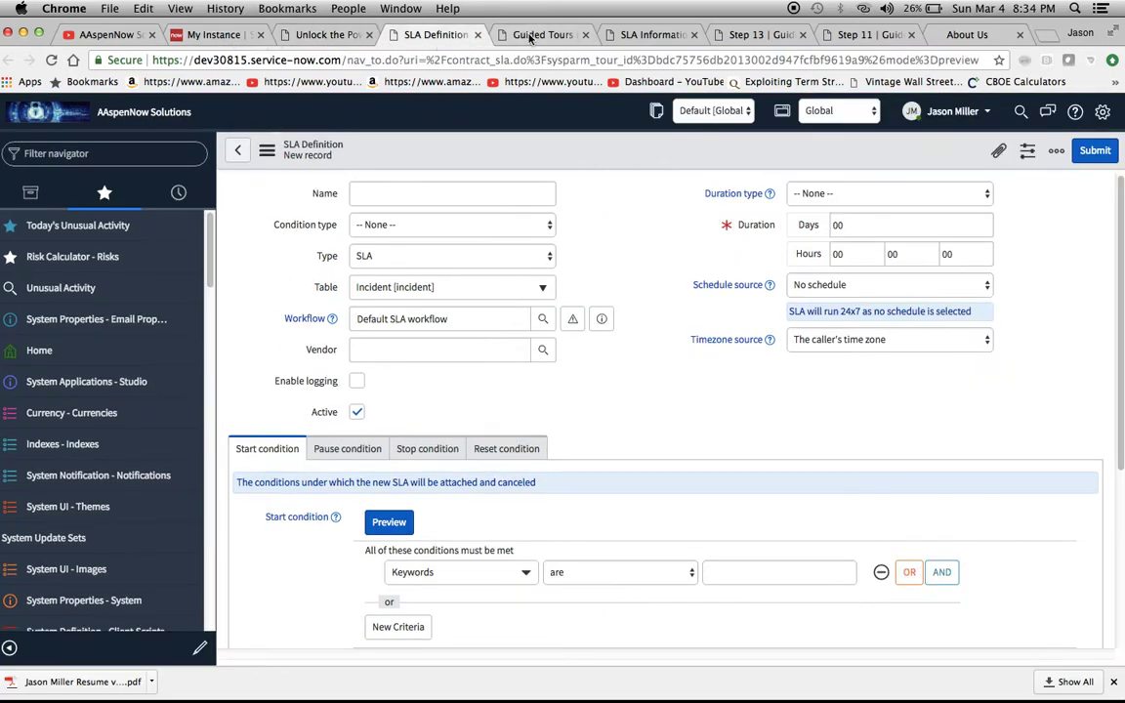
{"action": "left_click", "coordinate": [482, 39]}
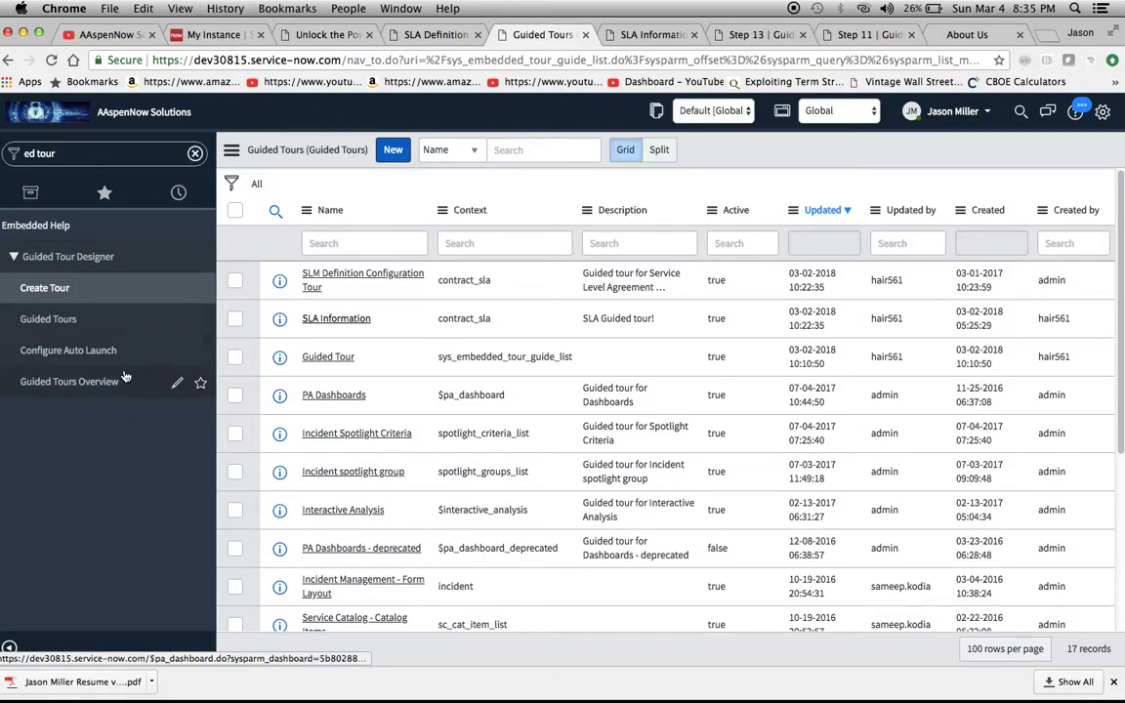
{"action": "left_click", "coordinate": [439, 35]}
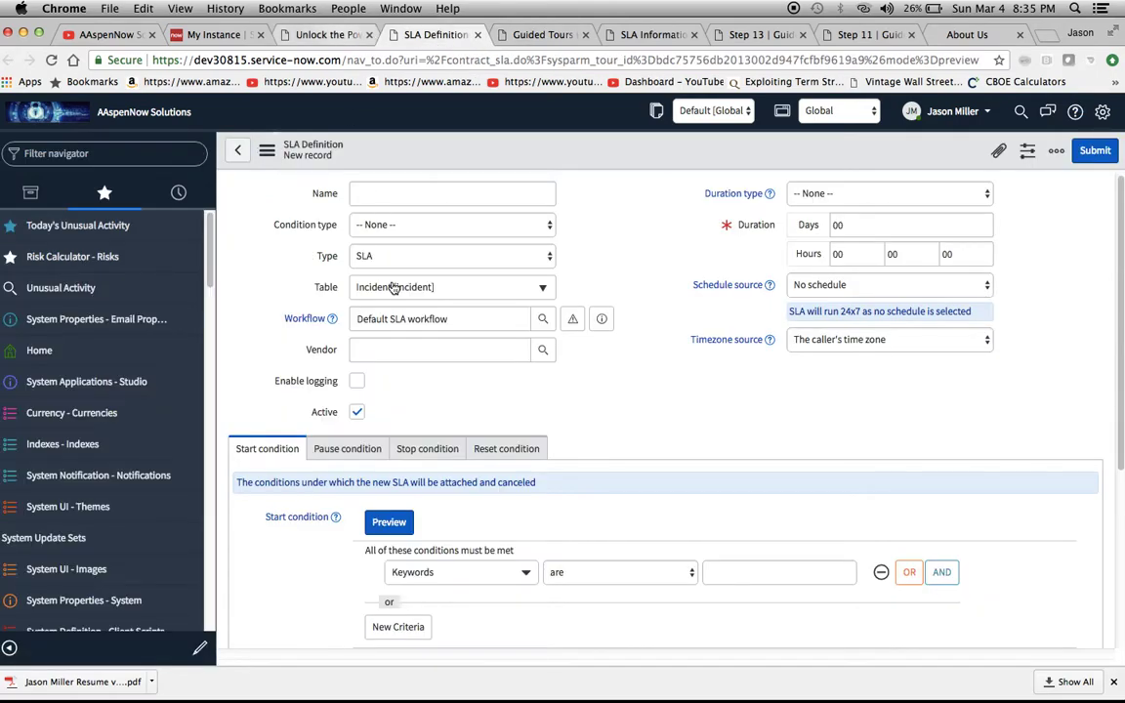
{"action": "scroll", "coordinate": [533, 346], "scroll_direction": "down", "scroll_amount": 3}
{"action": "scroll", "coordinate": [547, 341], "scroll_direction": "up", "scroll_amount": 3}
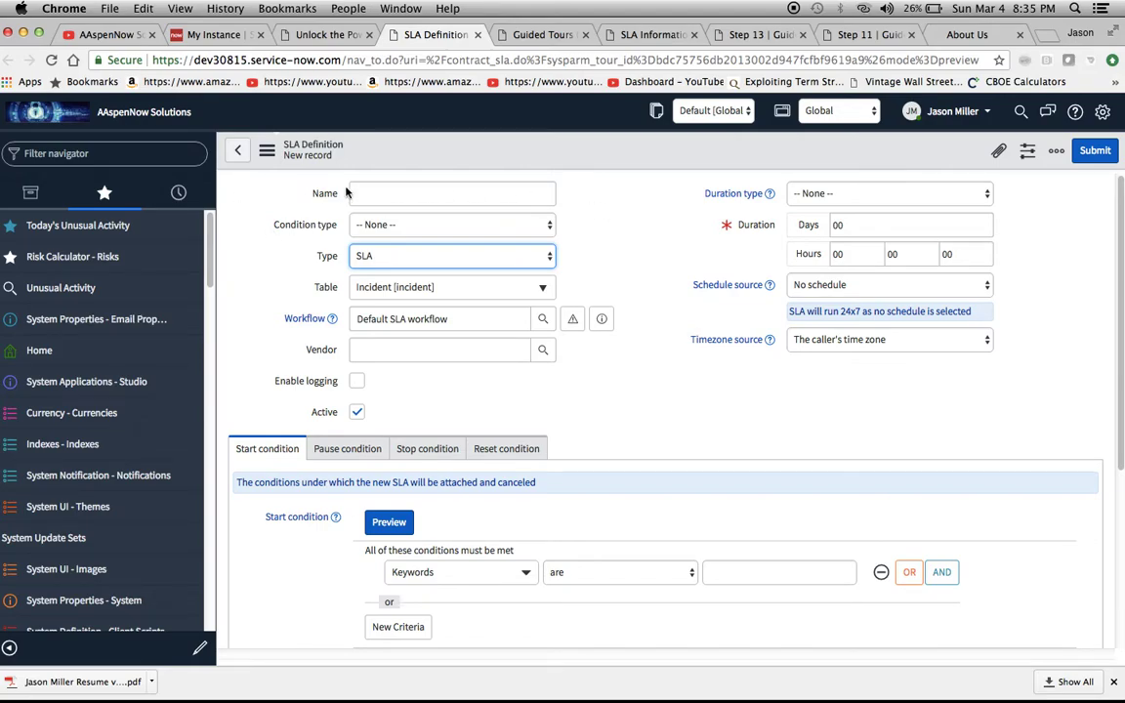
{"action": "left_click", "coordinate": [344, 35]}
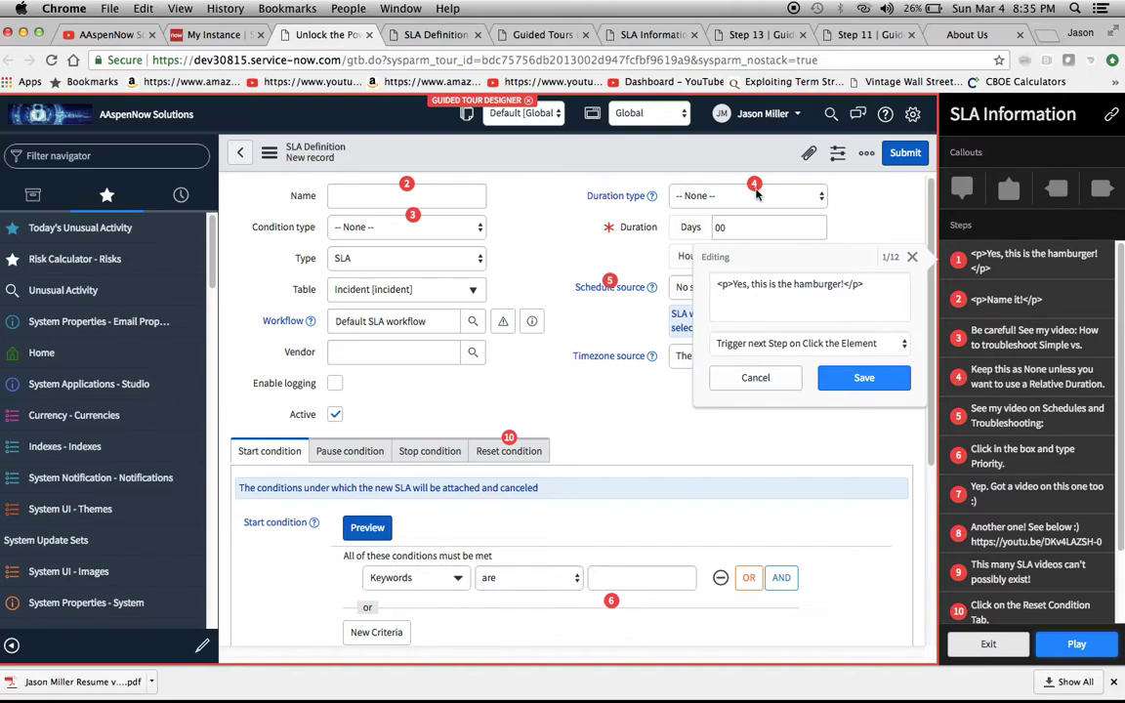
{"action": "mouse_move", "coordinate": [1103, 259]}
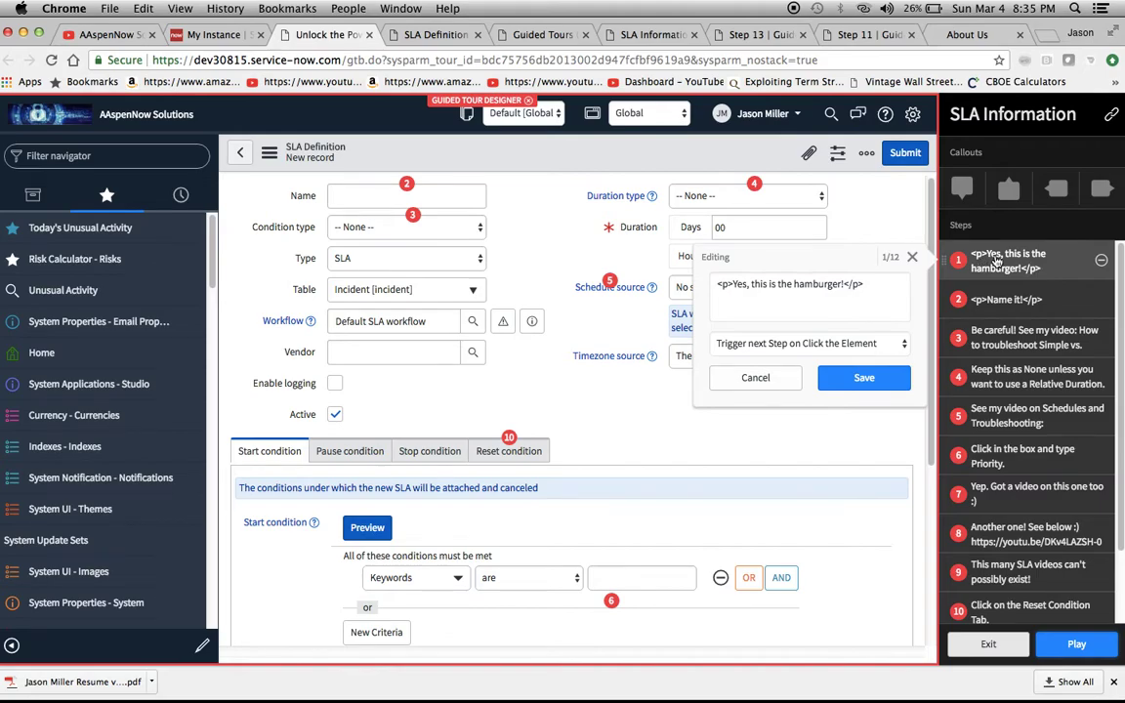
Step: Set the Placement of the Step 13 tour step record to Bottom
{"action": "left_click", "coordinate": [759, 36]}
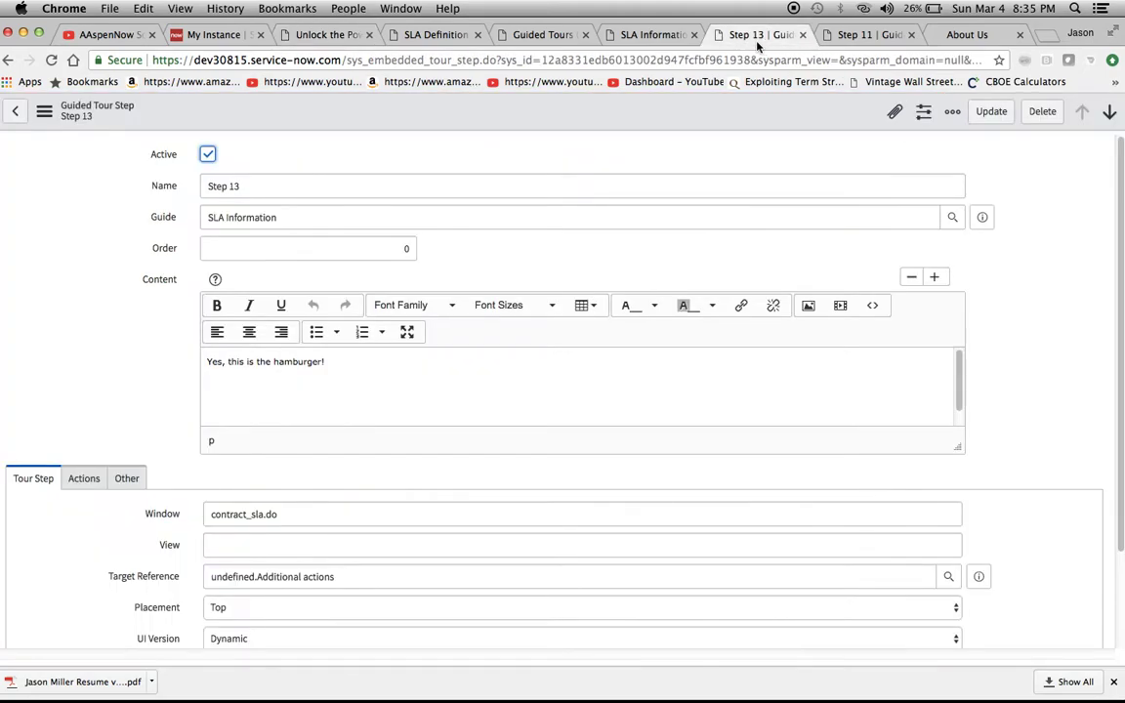
{"action": "scroll", "coordinate": [366, 486], "scroll_direction": "down", "scroll_amount": 3}
{"action": "left_click", "coordinate": [243, 492]}
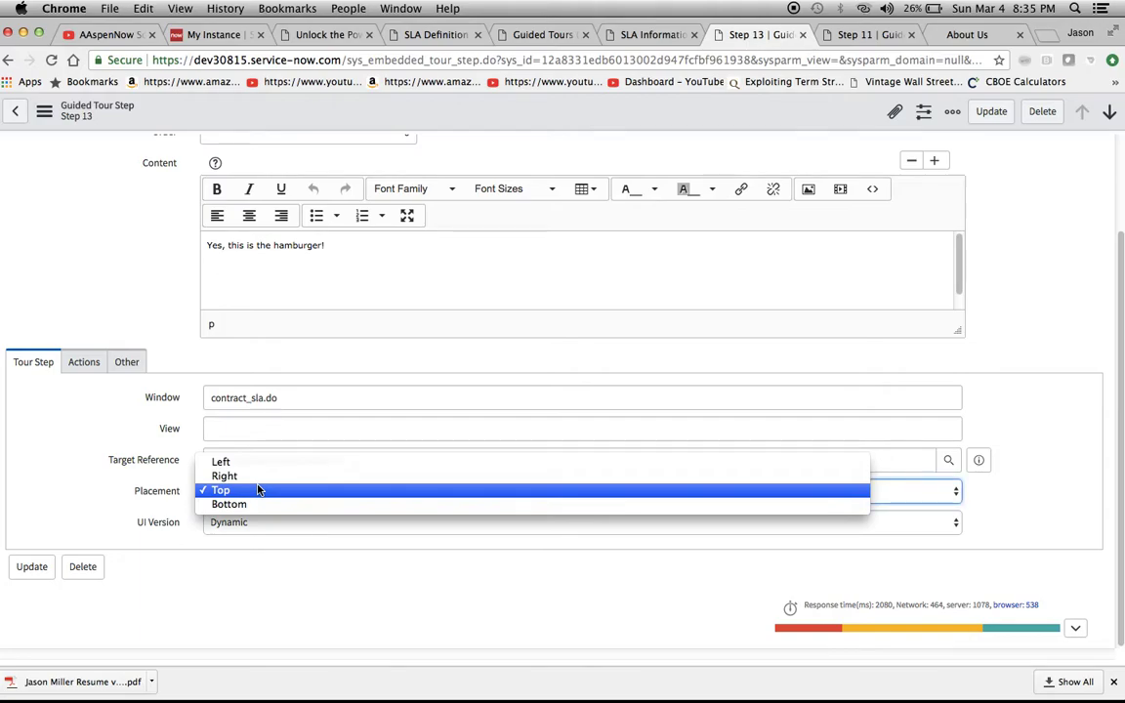
{"action": "left_click", "coordinate": [257, 503]}
{"action": "key", "text": "shift+Tab"}
{"action": "key", "text": "shift+Tab"}
{"action": "key", "text": "shift+Tab"}
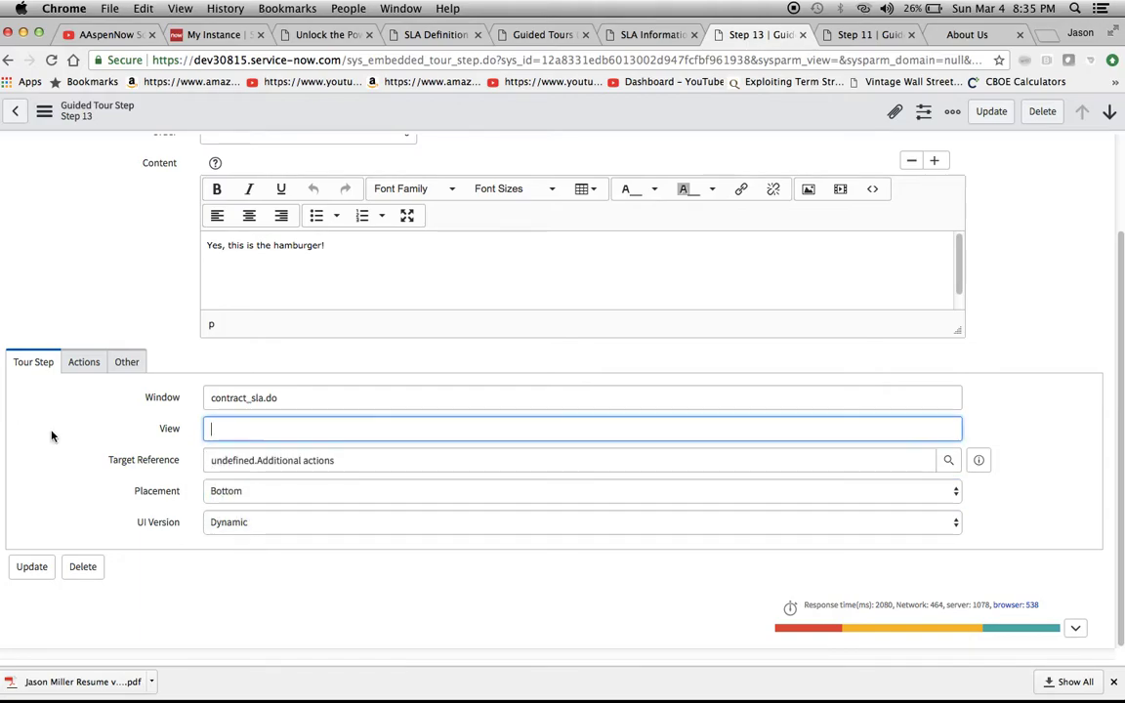
Step: Save the Step 13 tour step record with its Bottom placement, staying on the form
{"action": "scroll", "coordinate": [98, 323], "scroll_direction": "up", "scroll_amount": 3}
{"action": "left_click", "coordinate": [44, 110]}
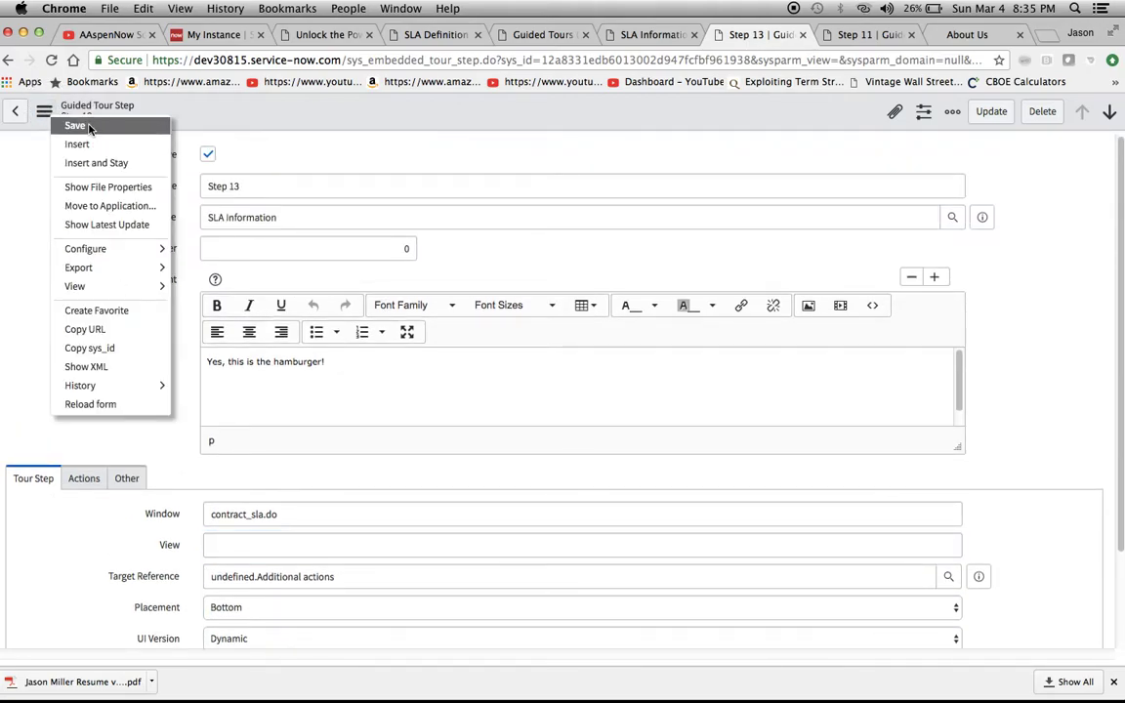
{"action": "left_click", "coordinate": [86, 124]}
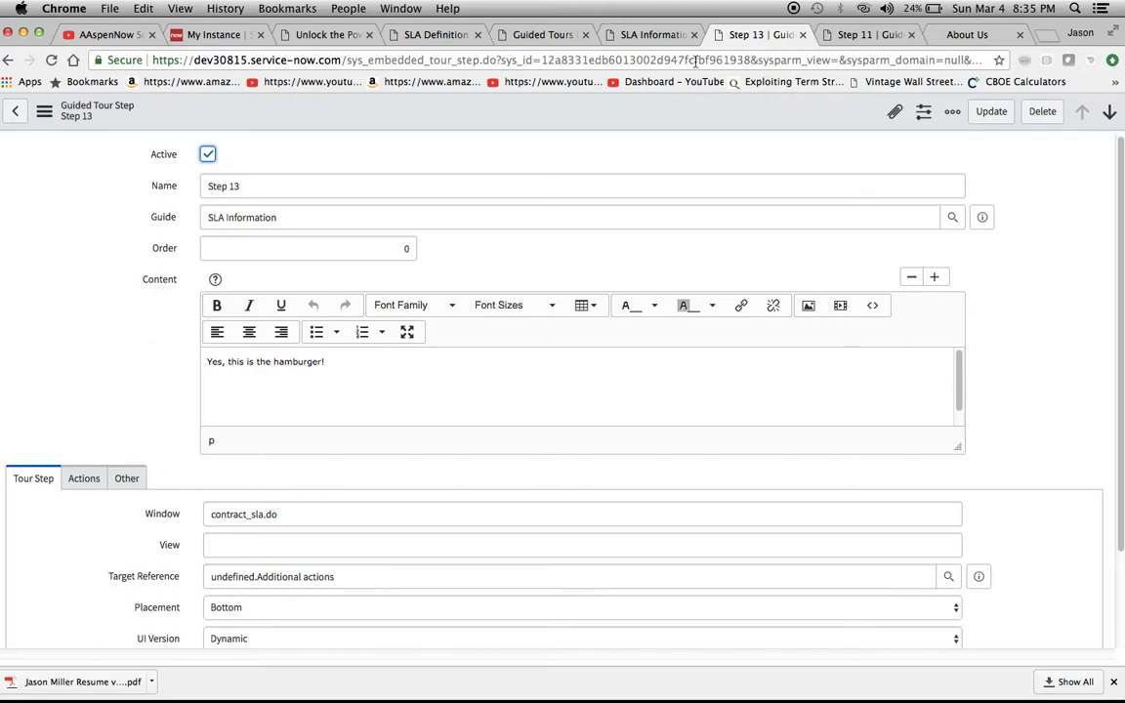
Step: Return to the SLA Information tour designer and reload it
{"action": "left_click", "coordinate": [425, 34]}
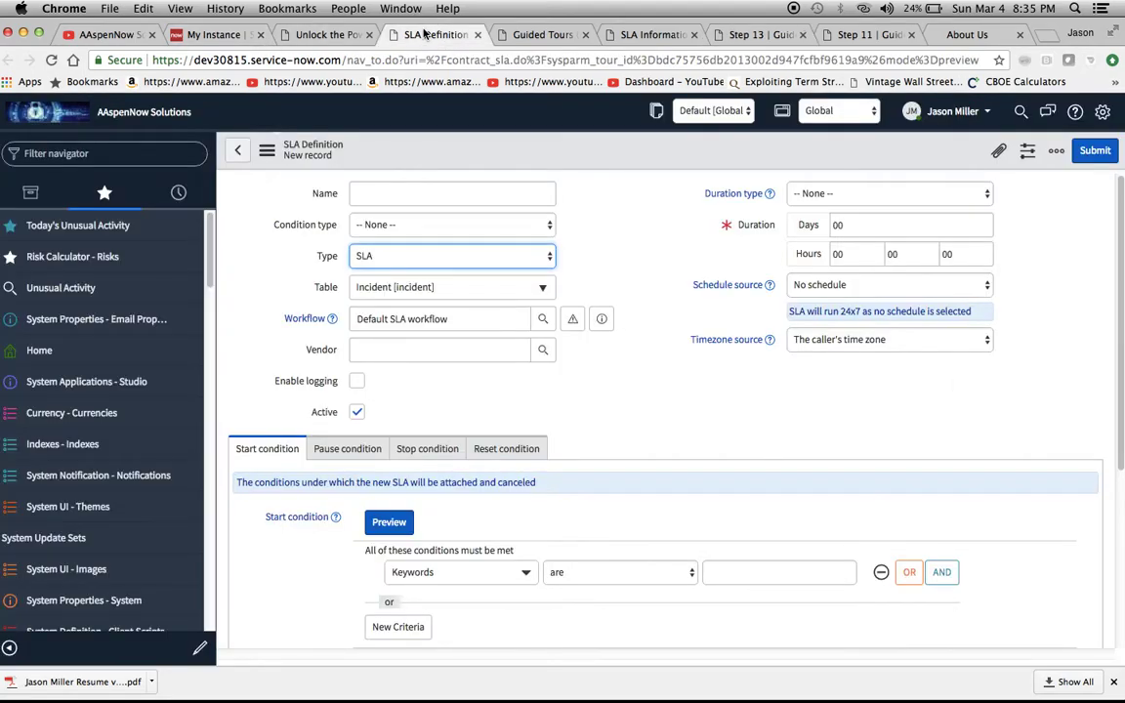
{"action": "left_click", "coordinate": [293, 34]}
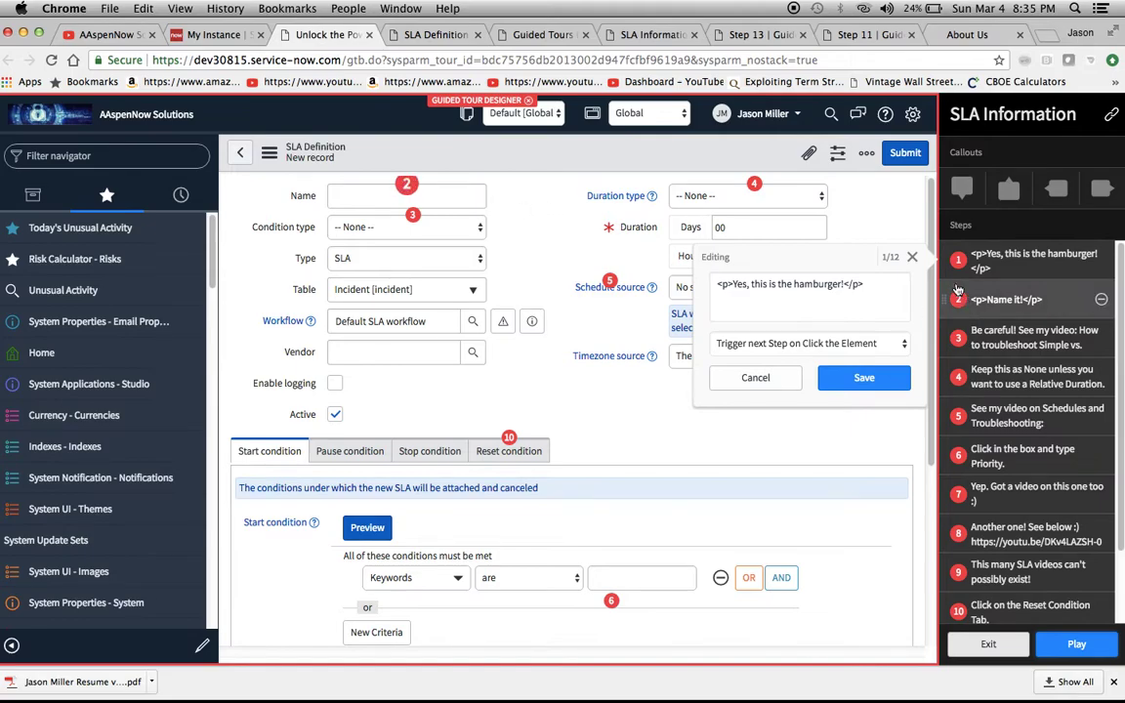
{"action": "left_click", "coordinate": [820, 234]}
{"action": "left_click", "coordinate": [51, 60]}
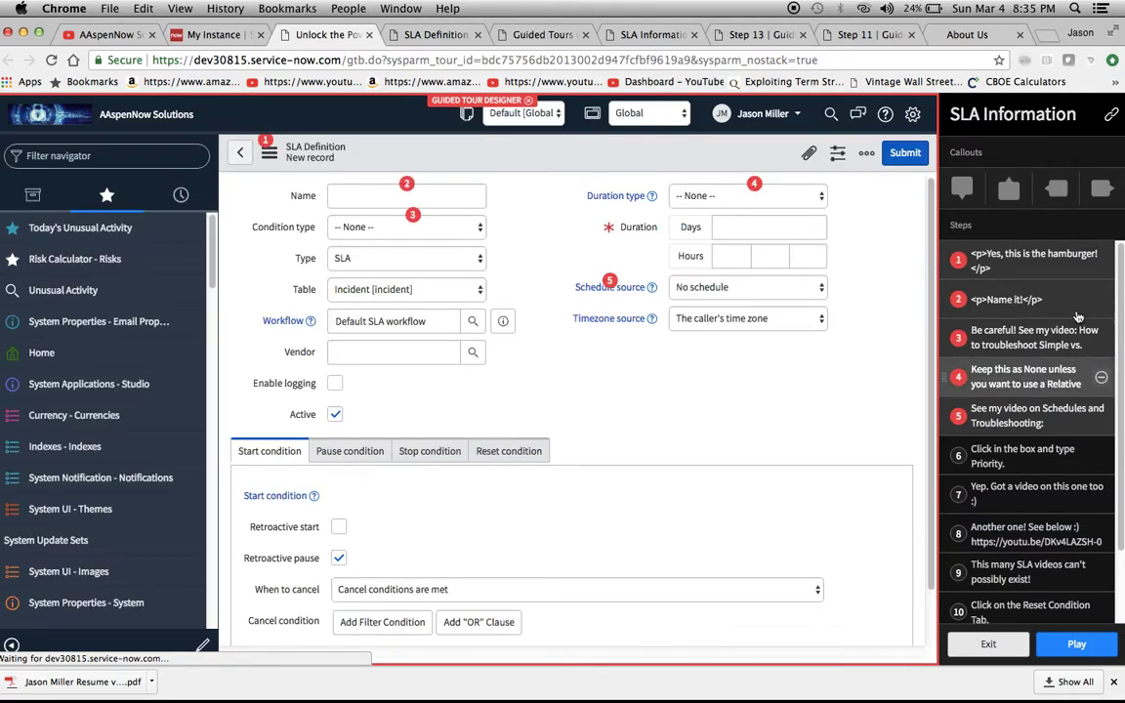
Step: Strip the paragraph tags from the first tour step's callout text, leaving "Yes, this is the hamburger!", and save it
{"action": "left_click", "coordinate": [1015, 257]}
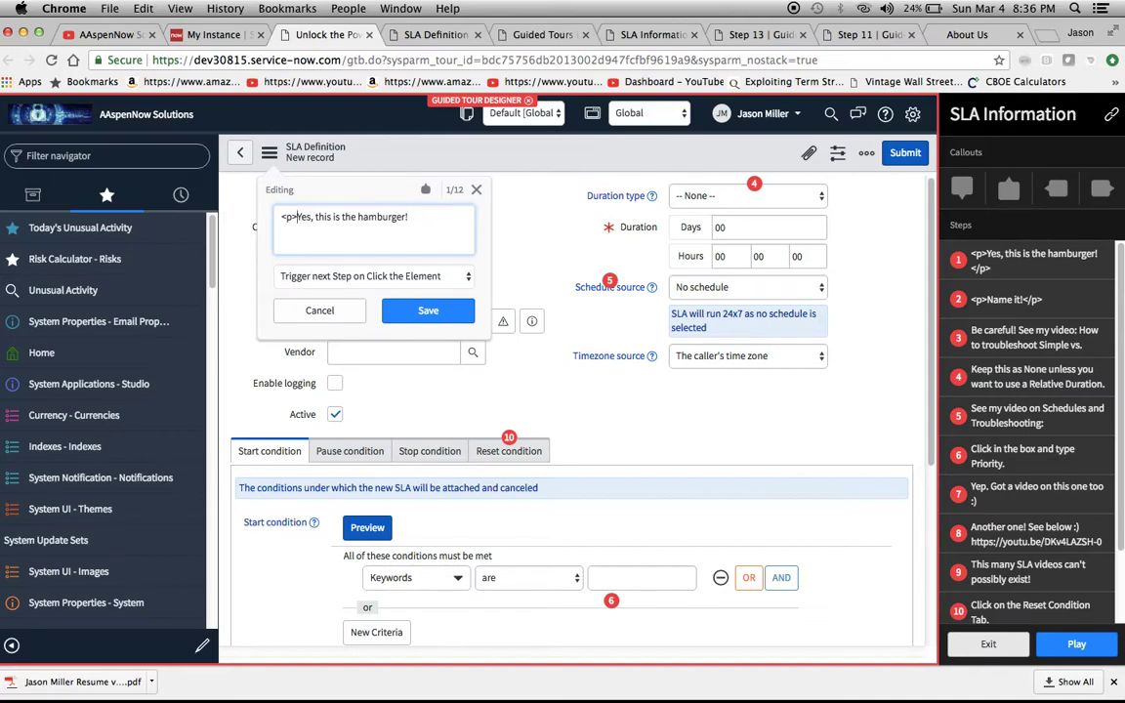
{"action": "key", "text": "BackSpace"}
{"action": "key", "text": "BackSpace"}
{"action": "key", "text": "BackSpace"}
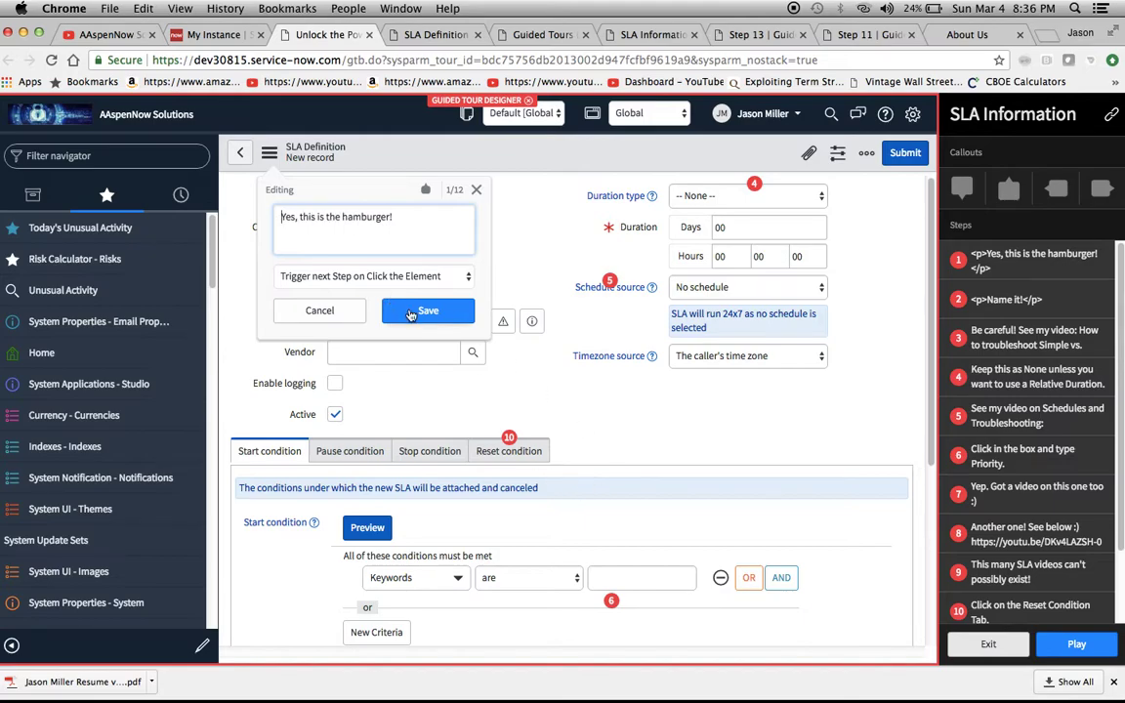
{"action": "left_click", "coordinate": [410, 312]}
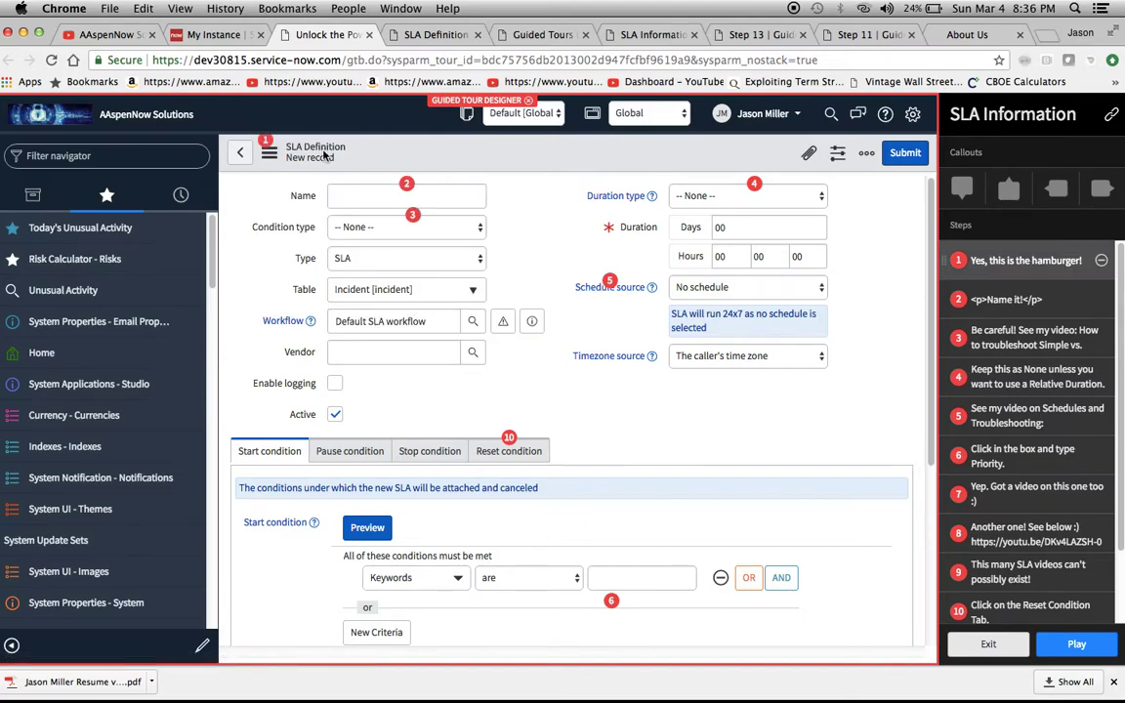
Step: Preview the tour's first callout at the hamburger menu, dismiss it, and return to the tour designer
{"action": "left_click", "coordinate": [267, 152]}
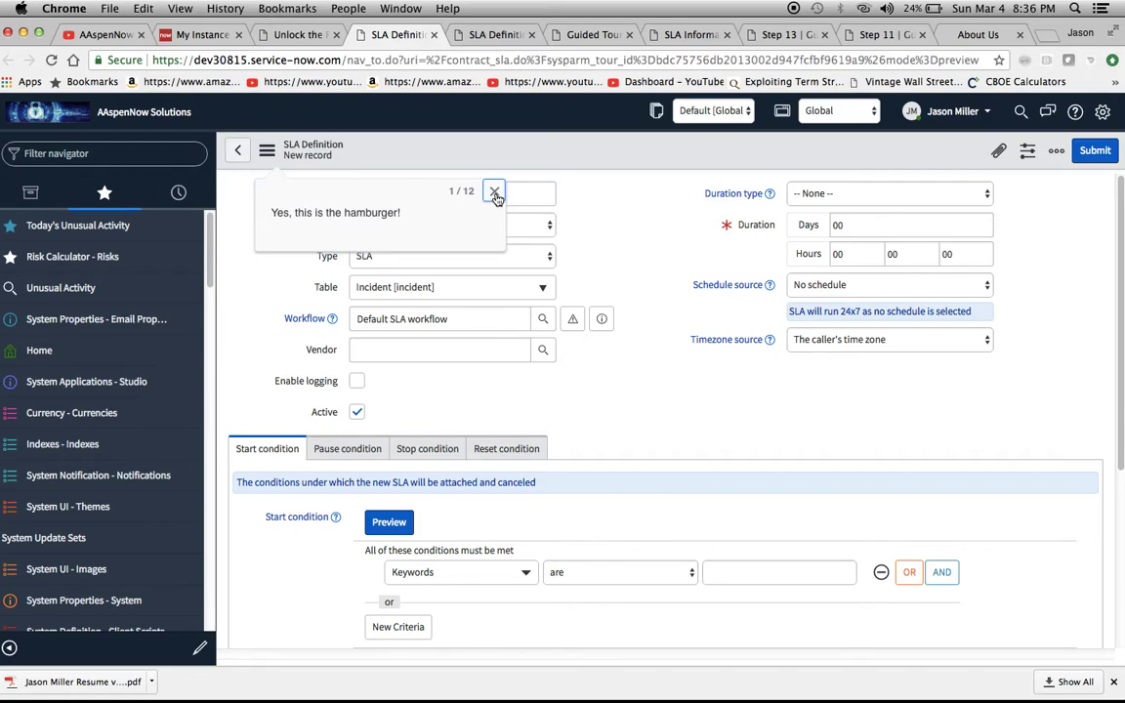
{"action": "left_click", "coordinate": [495, 192]}
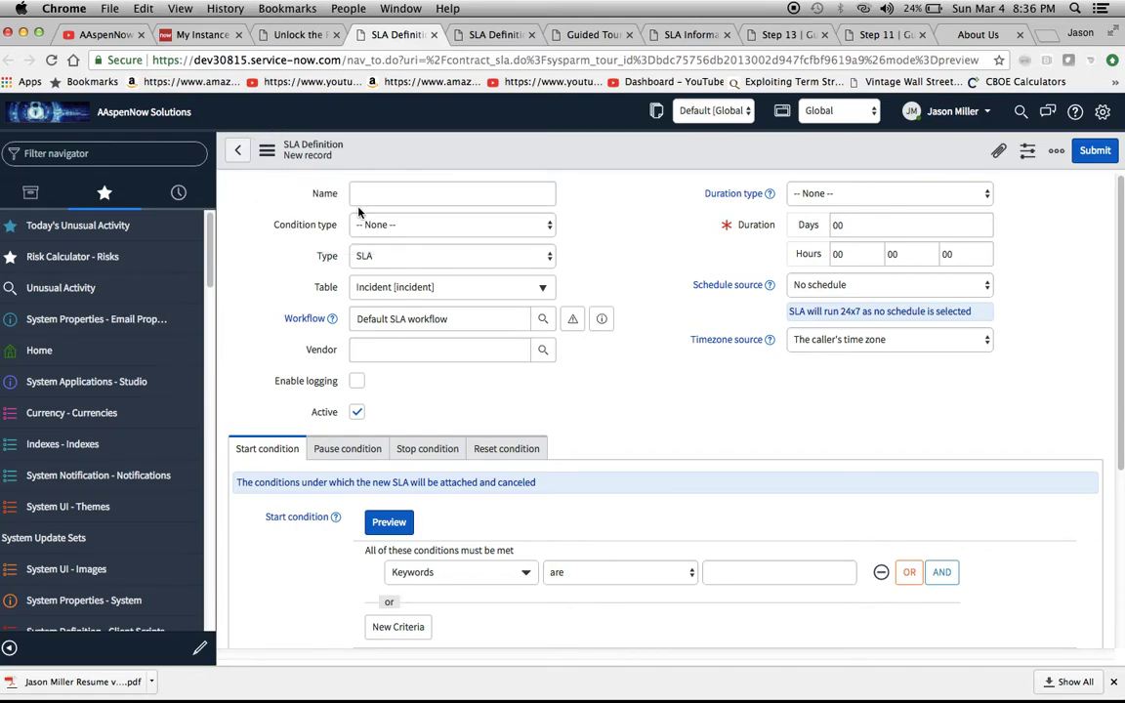
{"action": "left_click", "coordinate": [298, 36]}
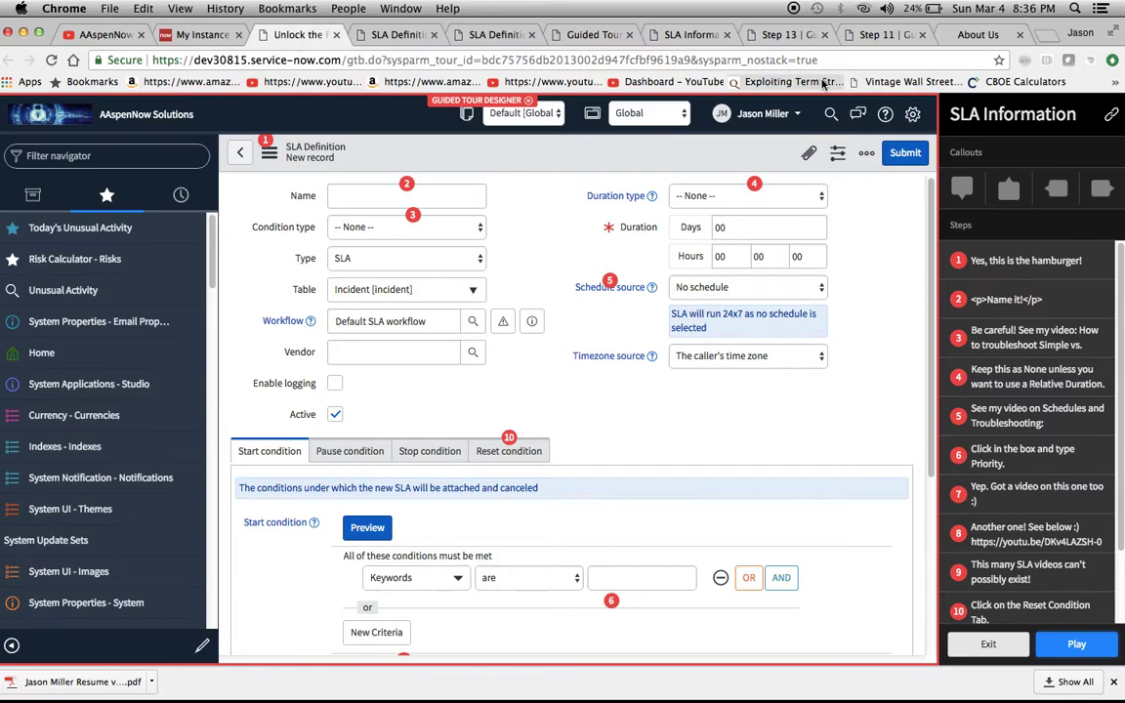
Step: View the Valiant Solutions About Us page and return to the tour designer
{"action": "left_click", "coordinate": [964, 36]}
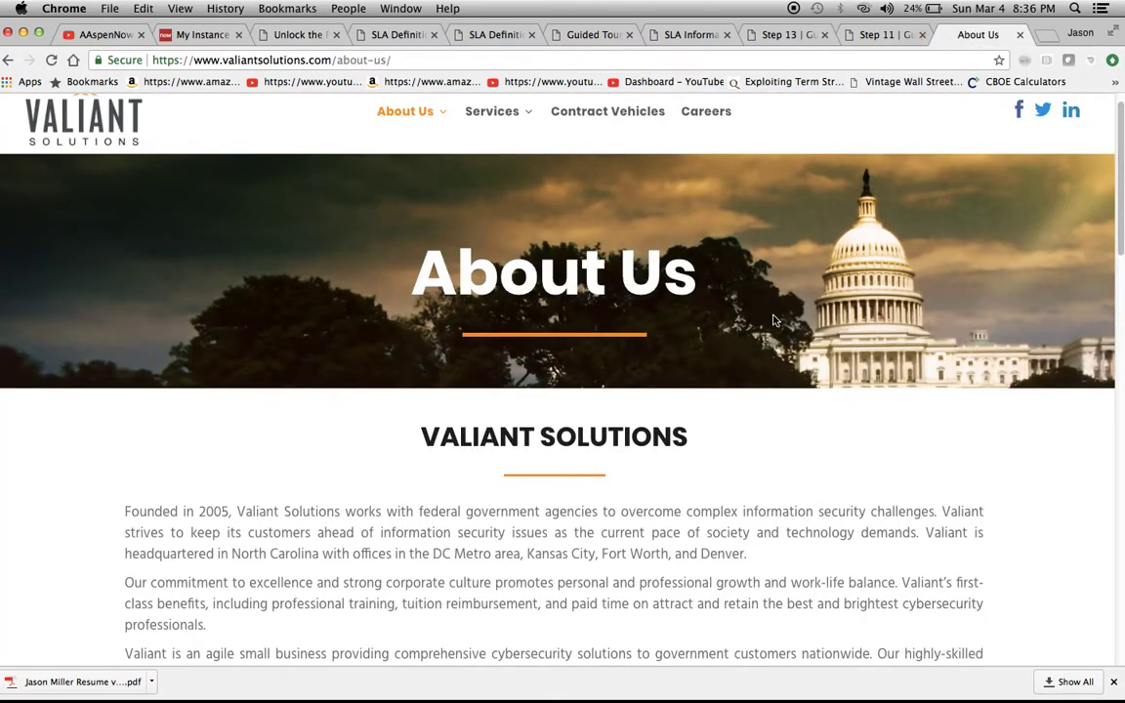
{"action": "scroll", "coordinate": [773, 320], "scroll_direction": "up", "scroll_amount": 1}
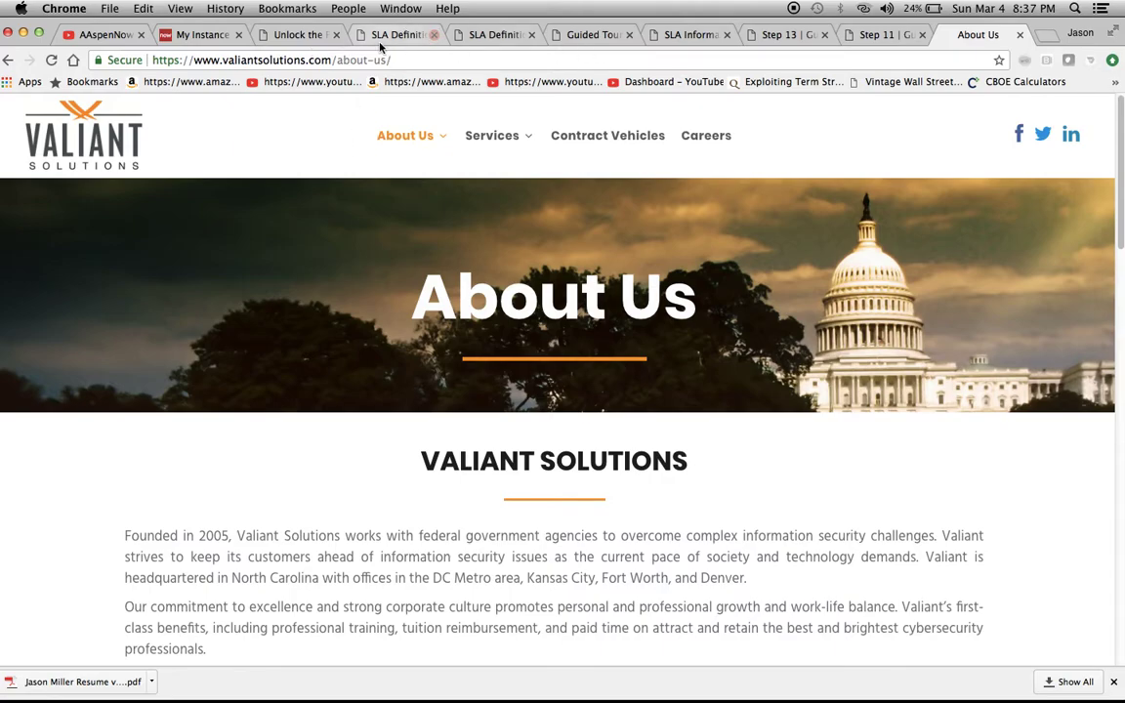
{"action": "left_click", "coordinate": [284, 36]}
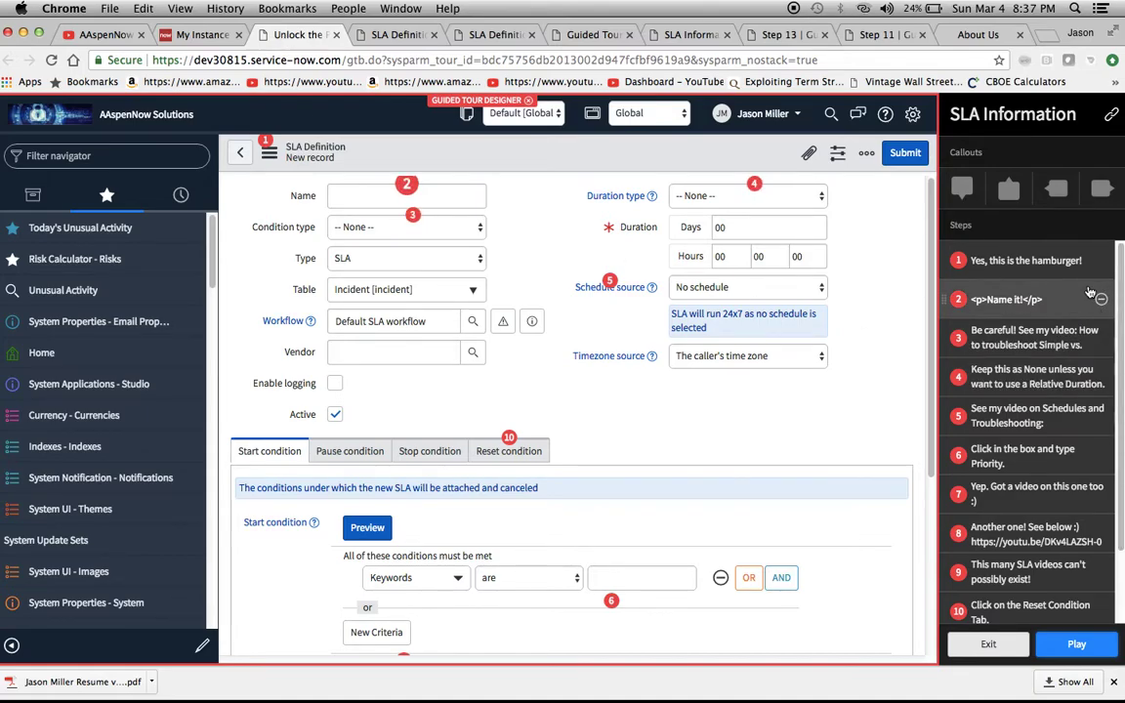
Step: Strip the paragraph tags from the second tour step's callout text, leaving "Name it!", and save it
{"action": "left_click", "coordinate": [1014, 308]}
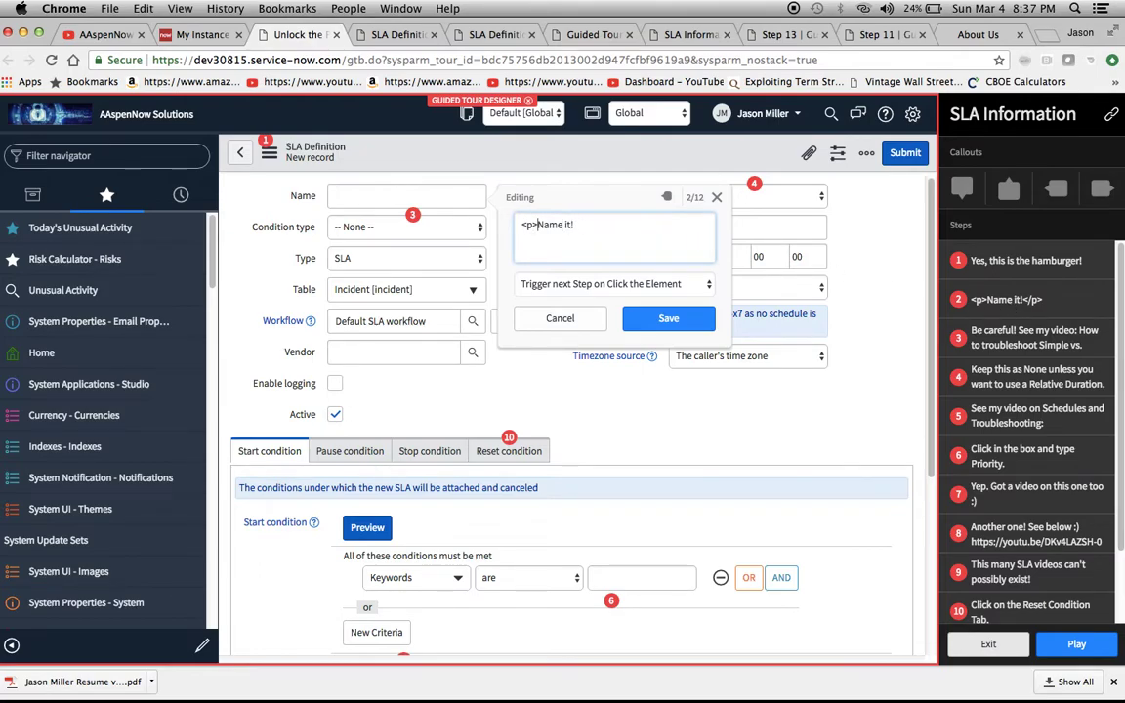
{"action": "key", "text": "BackSpace"}
{"action": "key", "text": "BackSpace"}
{"action": "key", "text": "BackSpace"}
{"action": "left_click", "coordinate": [649, 318]}
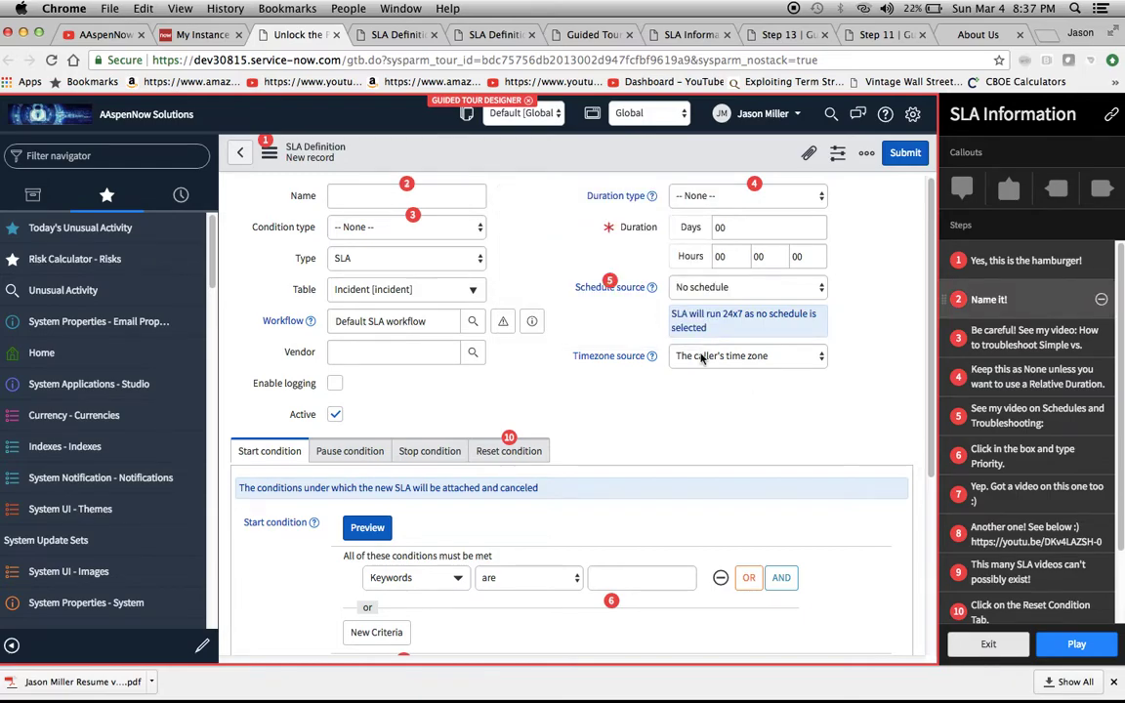
Step: Replay the SLA Information tour and advance through its hamburger menu and Name field callouts
{"action": "left_click", "coordinate": [389, 35]}
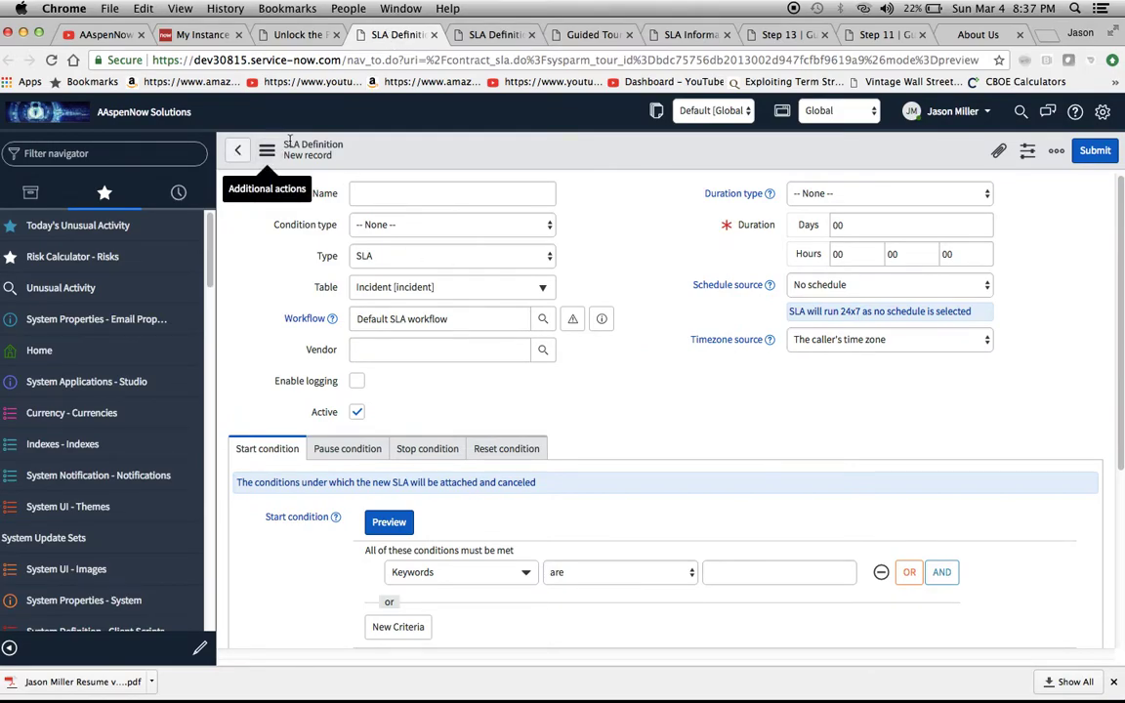
{"action": "left_click", "coordinate": [273, 151]}
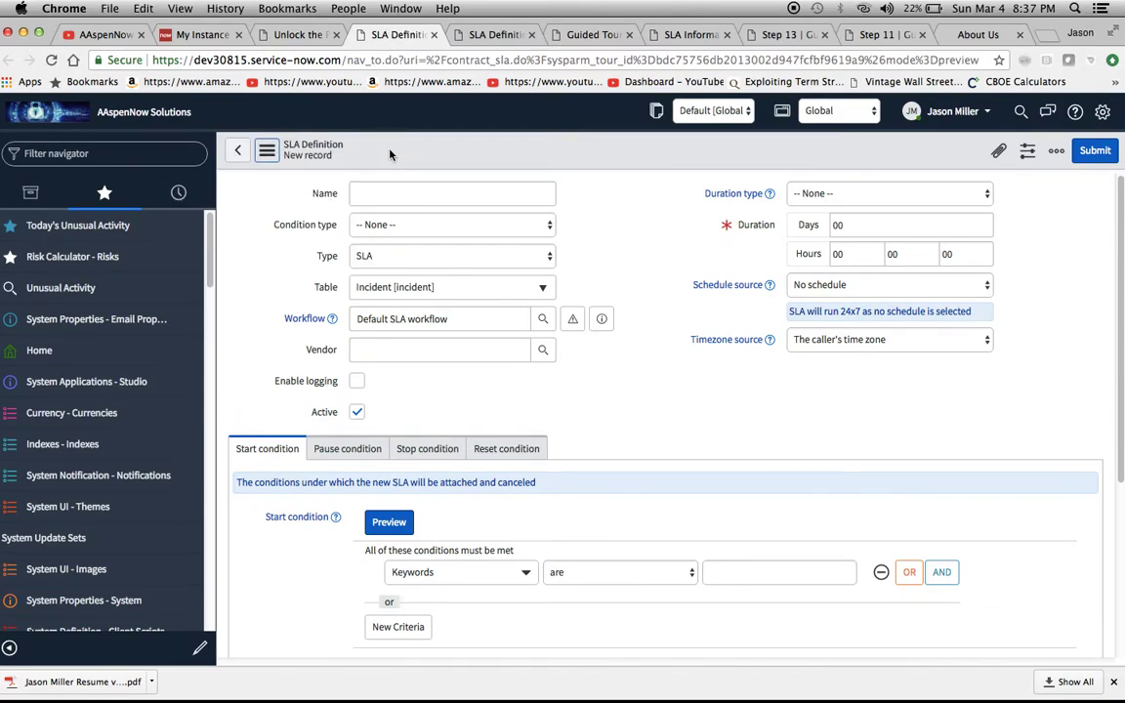
{"action": "left_click", "coordinate": [297, 35]}
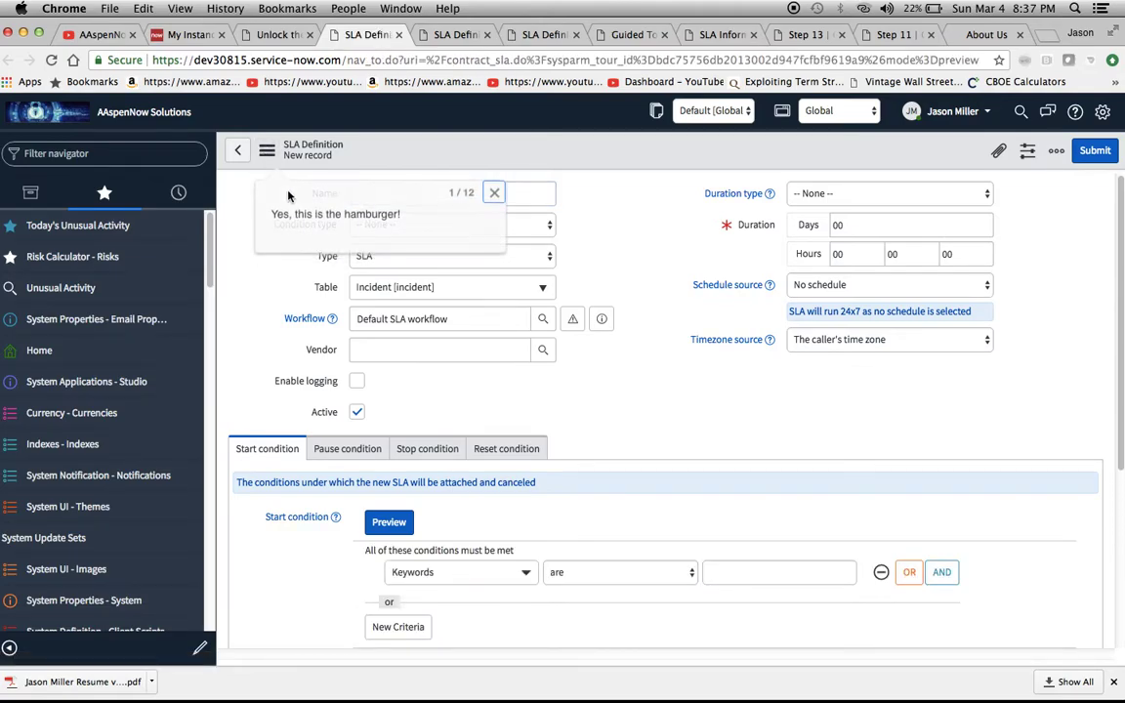
{"action": "left_click", "coordinate": [265, 152]}
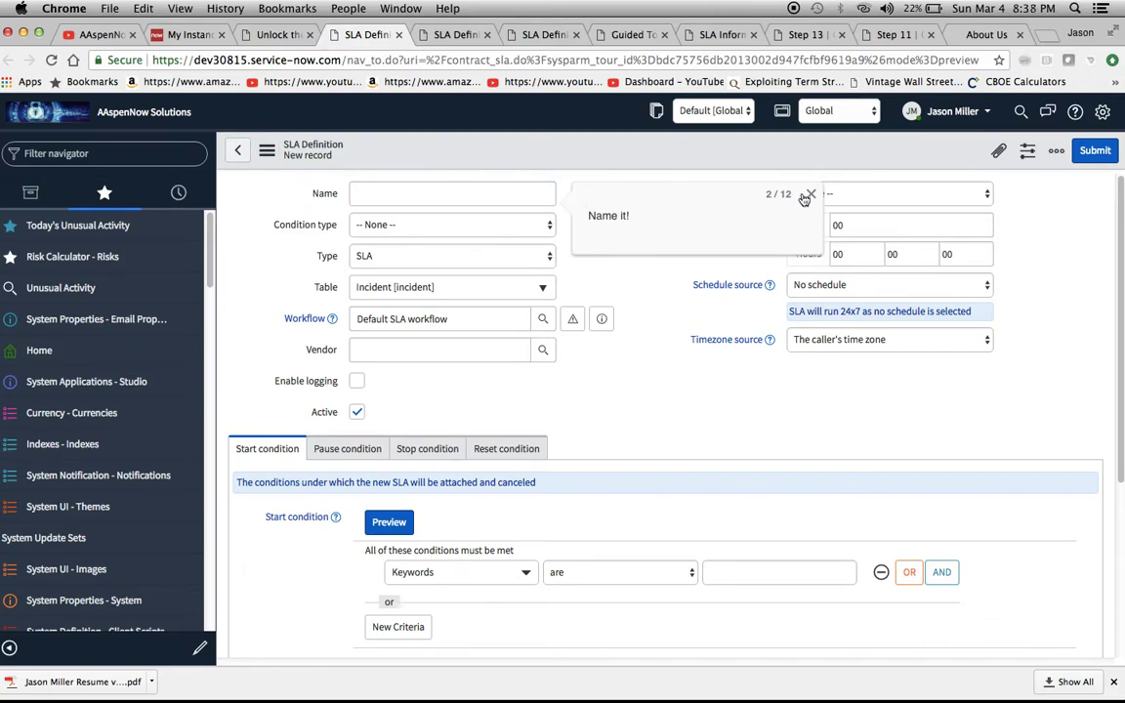
{"action": "left_click", "coordinate": [426, 191]}
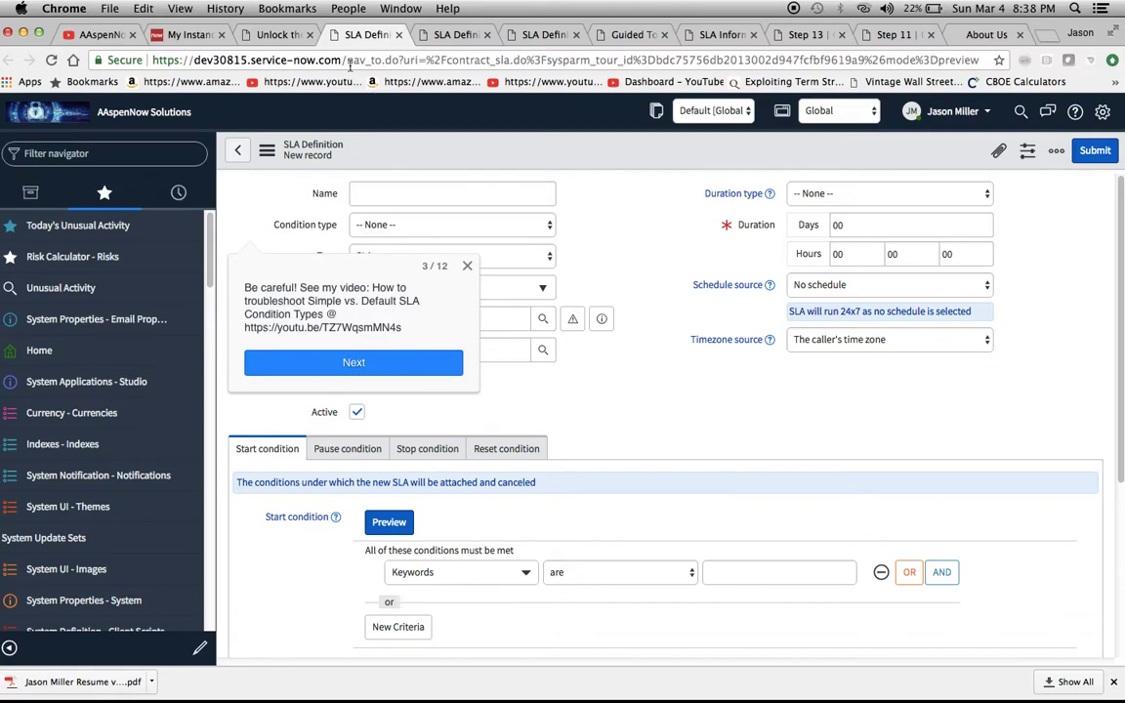
Step: Try the To the Right placement on the designer's third callout, switch it back to Below, and close the editor without saving
{"action": "left_click", "coordinate": [273, 34]}
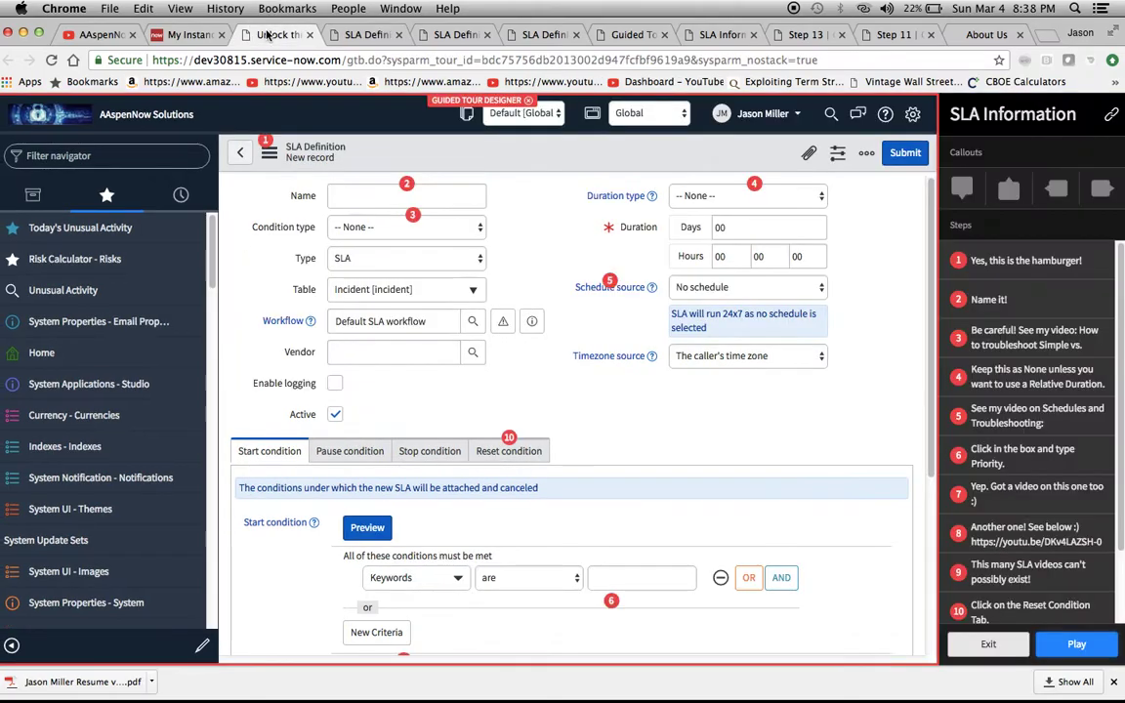
{"action": "left_click", "coordinate": [989, 331]}
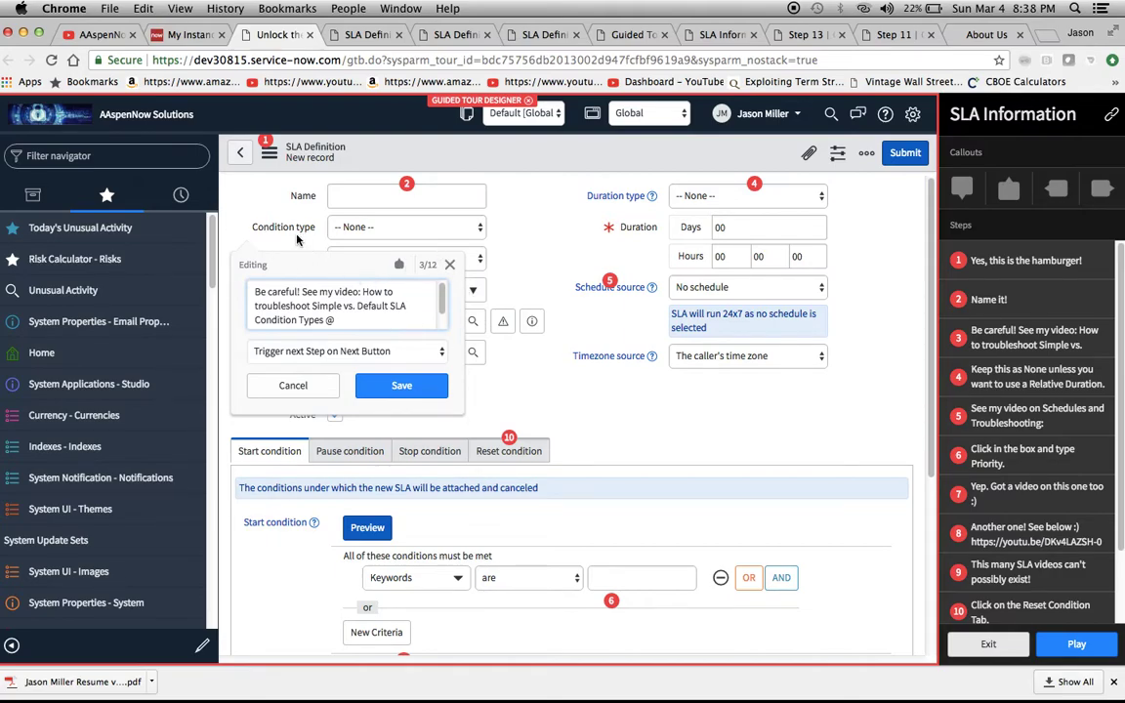
{"action": "left_click", "coordinate": [399, 268]}
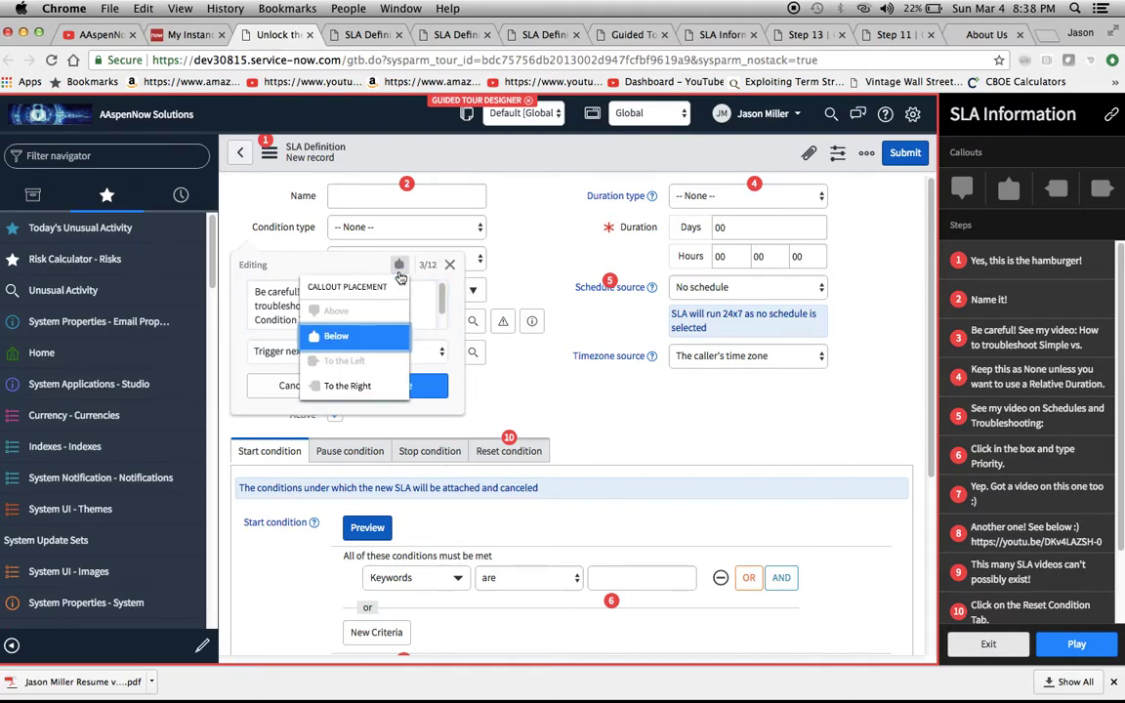
{"action": "left_click", "coordinate": [352, 386]}
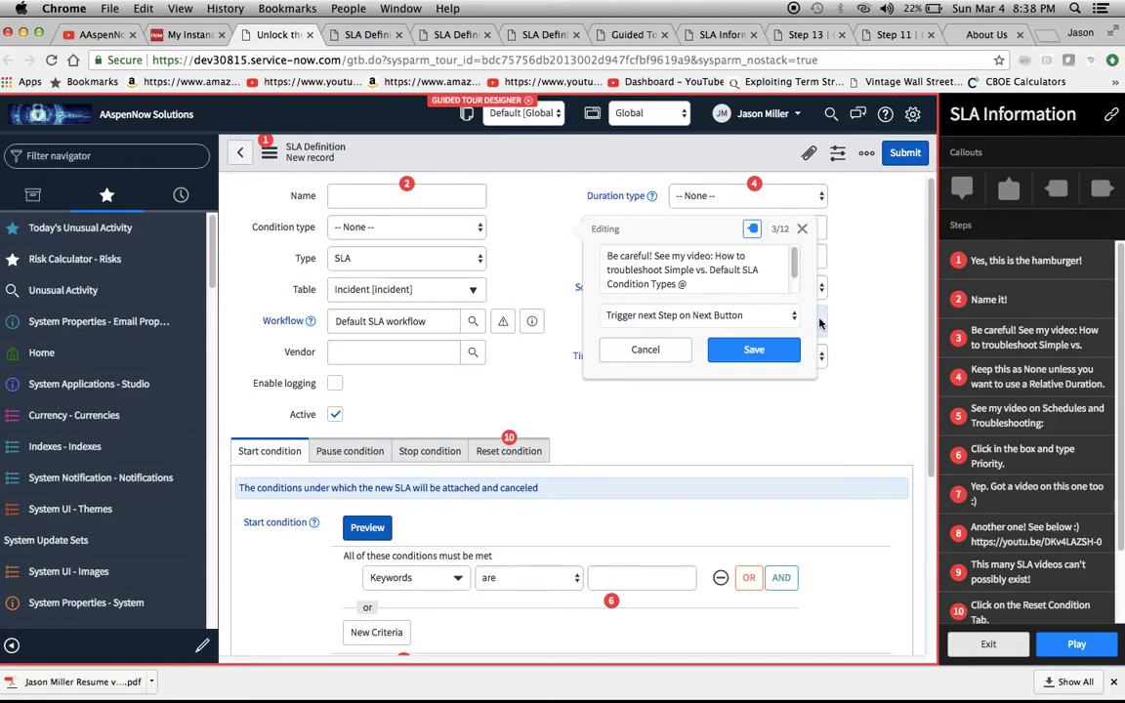
{"action": "left_click", "coordinate": [752, 228]}
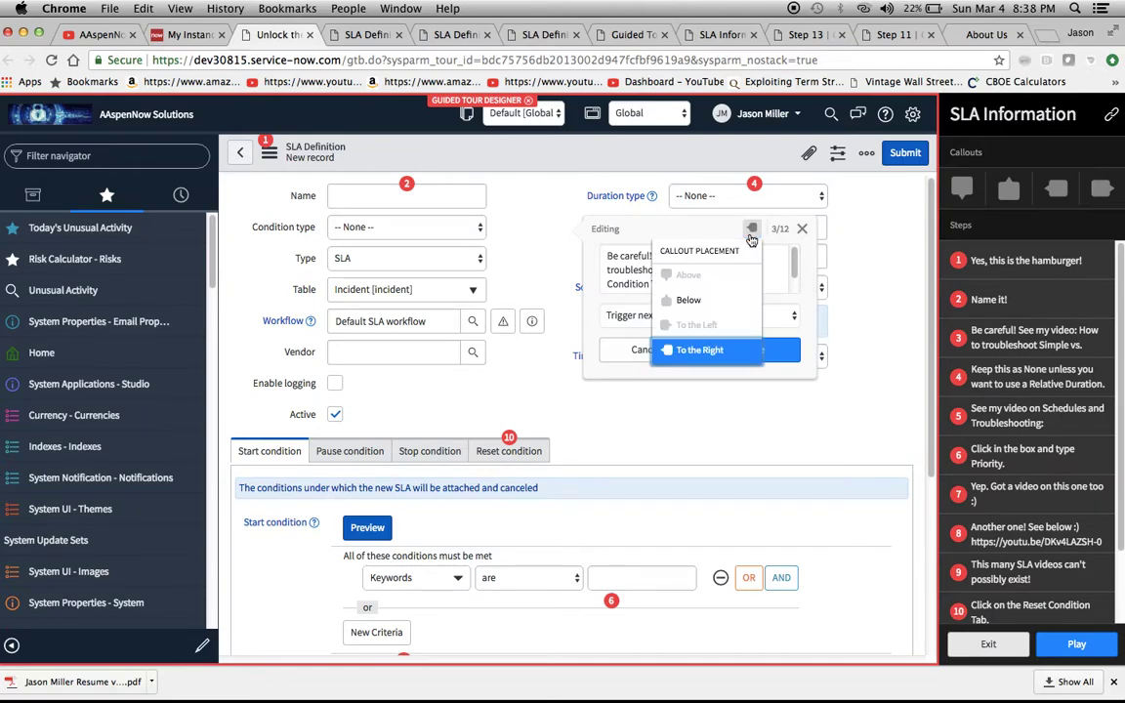
{"action": "left_click", "coordinate": [686, 303]}
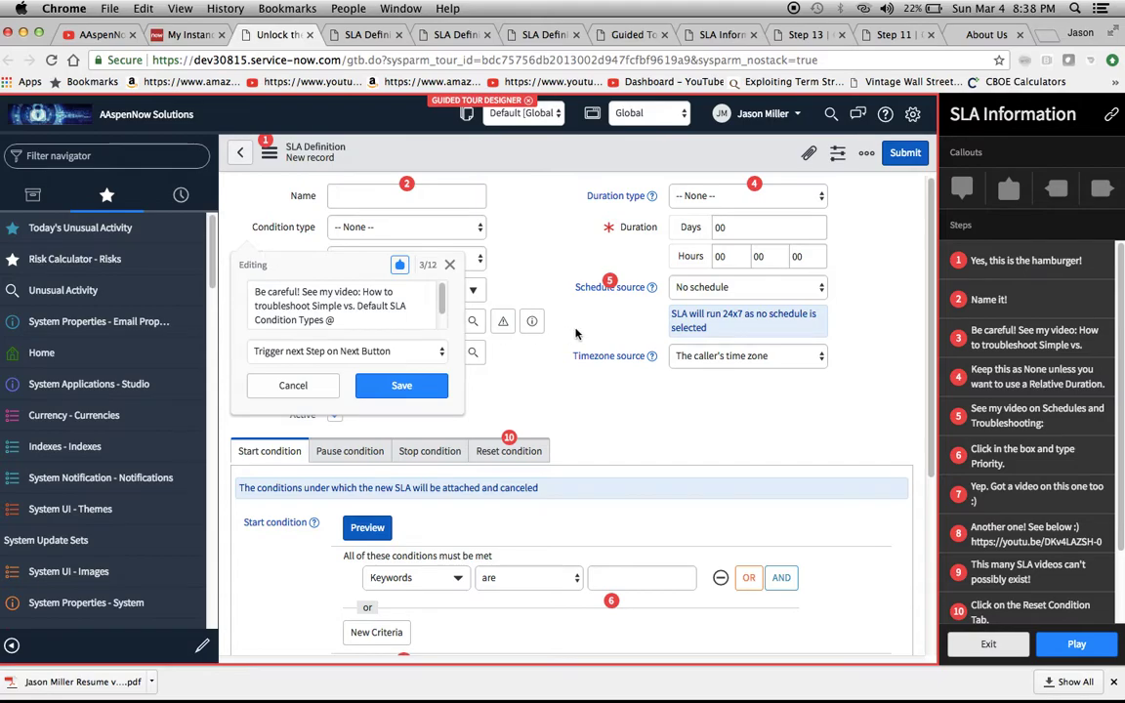
{"action": "left_click", "coordinate": [450, 263]}
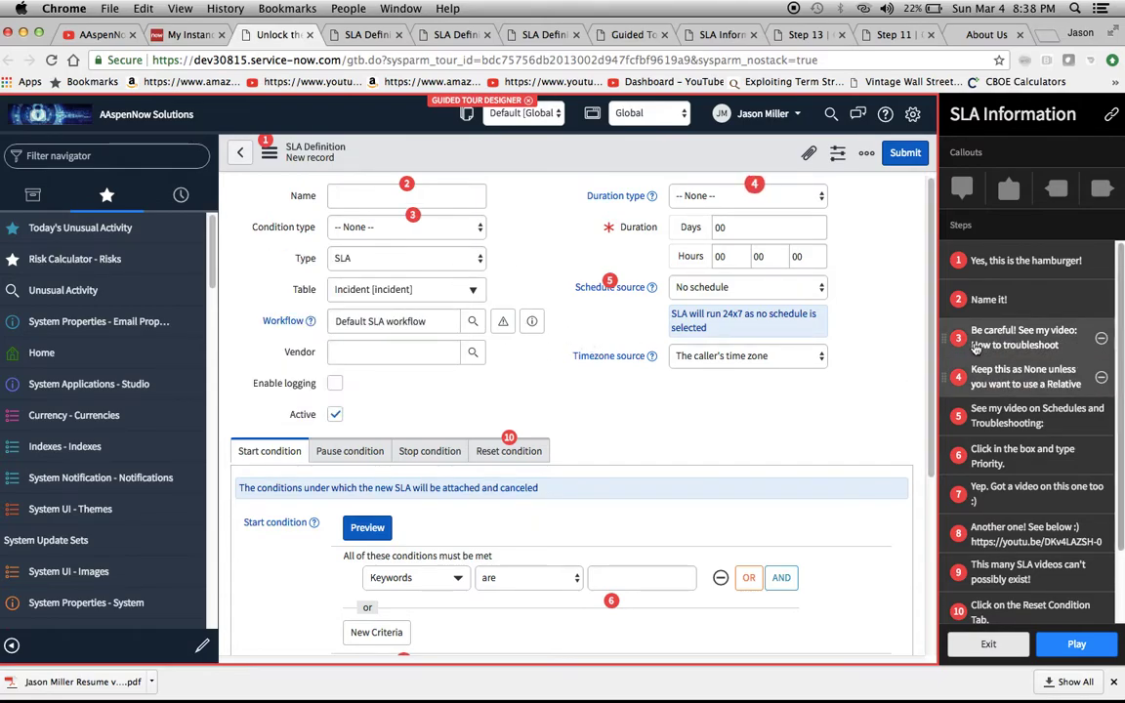
Step: Advance the running tour preview past the third callout about condition types
{"action": "left_click", "coordinate": [369, 35]}
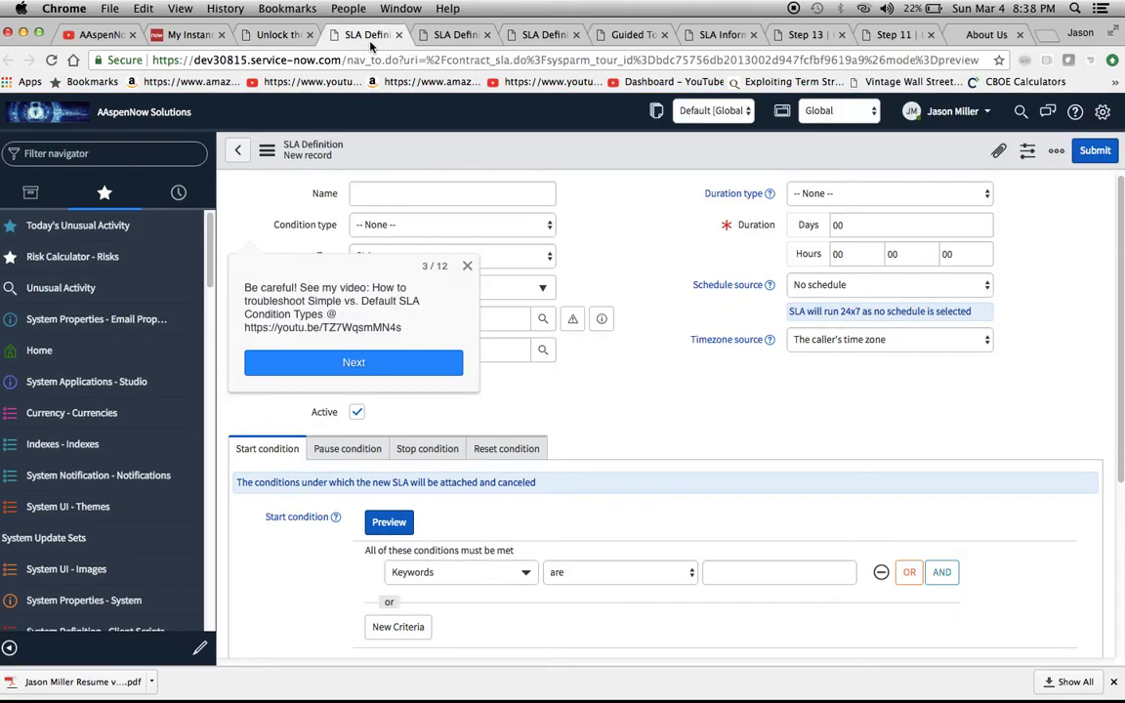
{"action": "left_click", "coordinate": [376, 369]}
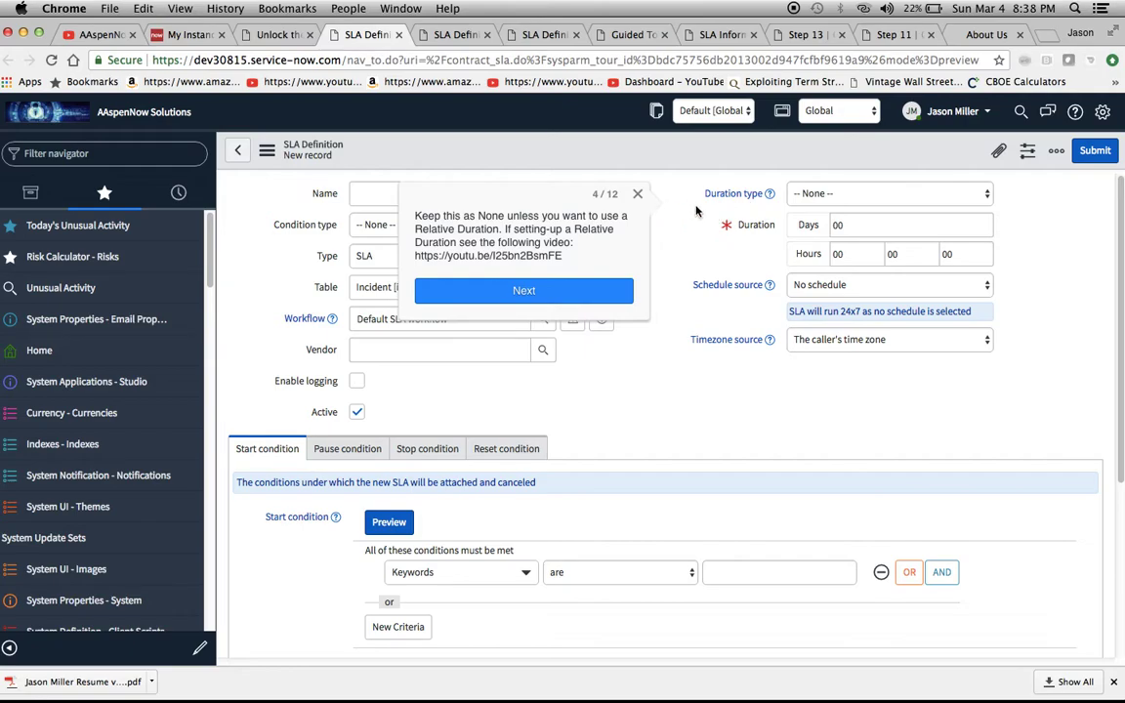
Step: Try the Below placement on the designer's fourth callout for Duration type, and close the editor without saving
{"action": "left_click", "coordinate": [278, 34]}
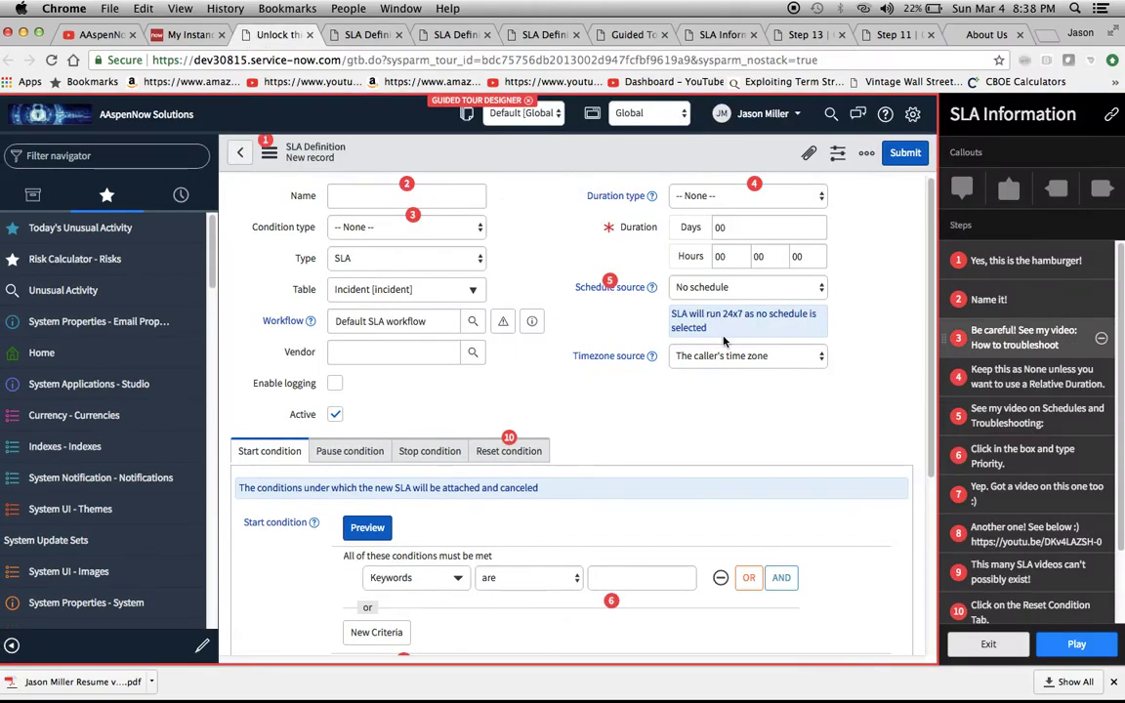
{"action": "left_click", "coordinate": [986, 376]}
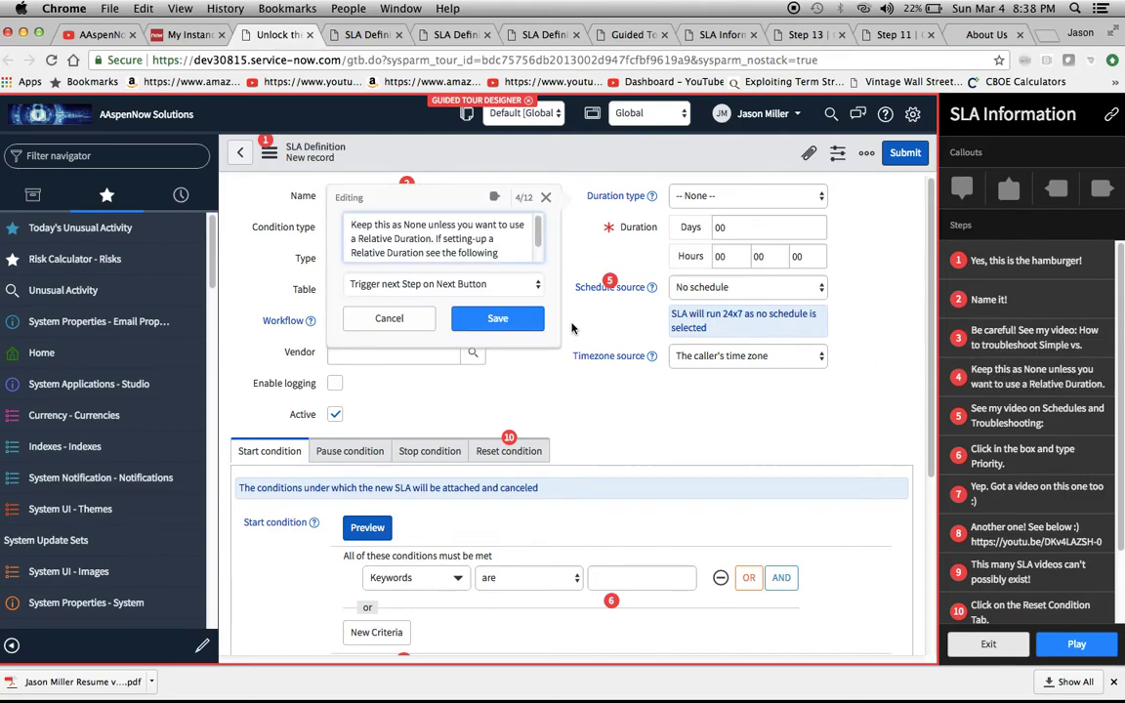
{"action": "left_click", "coordinate": [494, 196]}
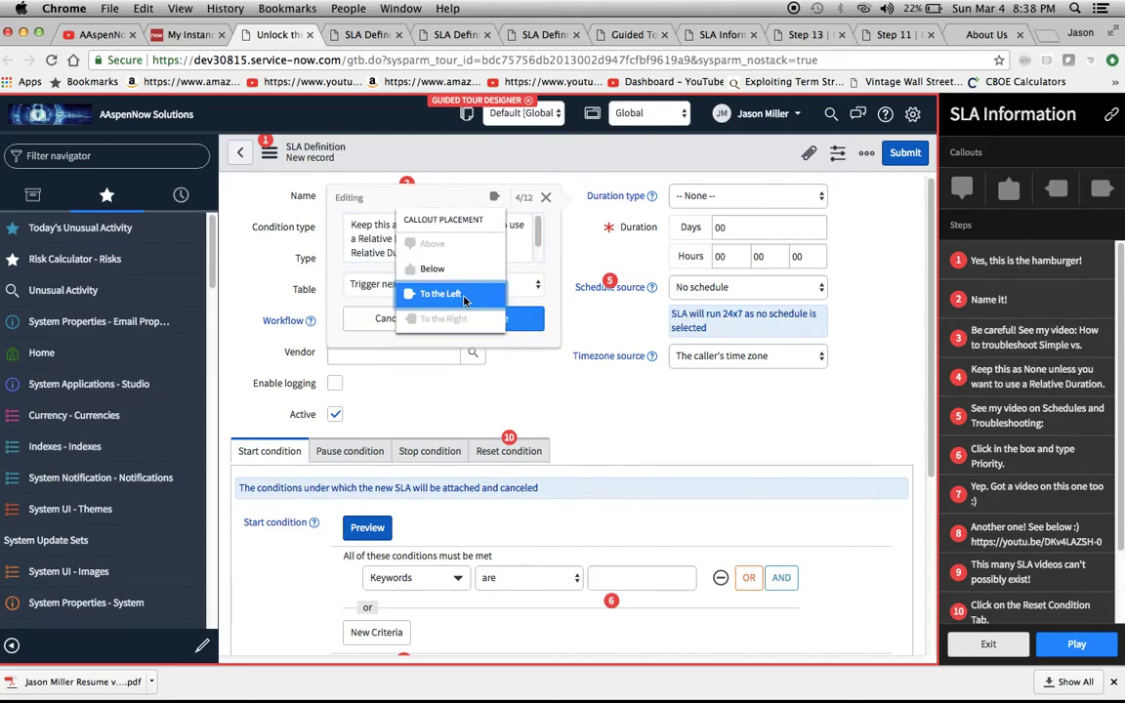
{"action": "left_click", "coordinate": [435, 278]}
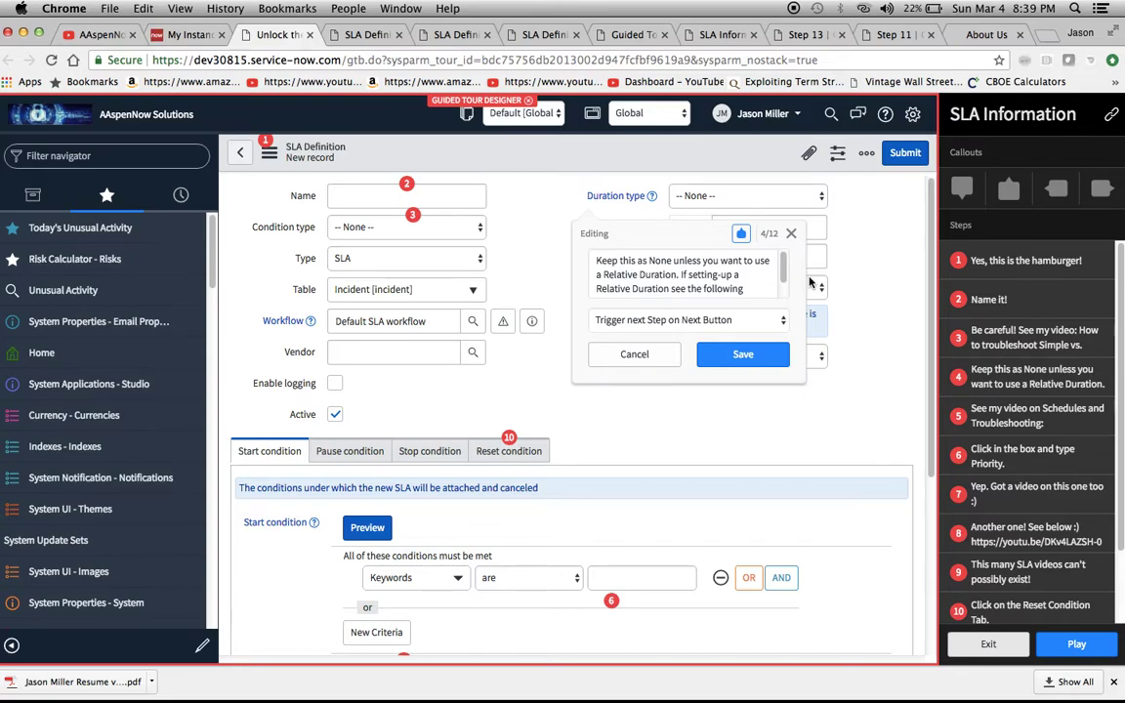
{"action": "scroll", "coordinate": [1018, 397], "scroll_direction": "down", "scroll_amount": 1}
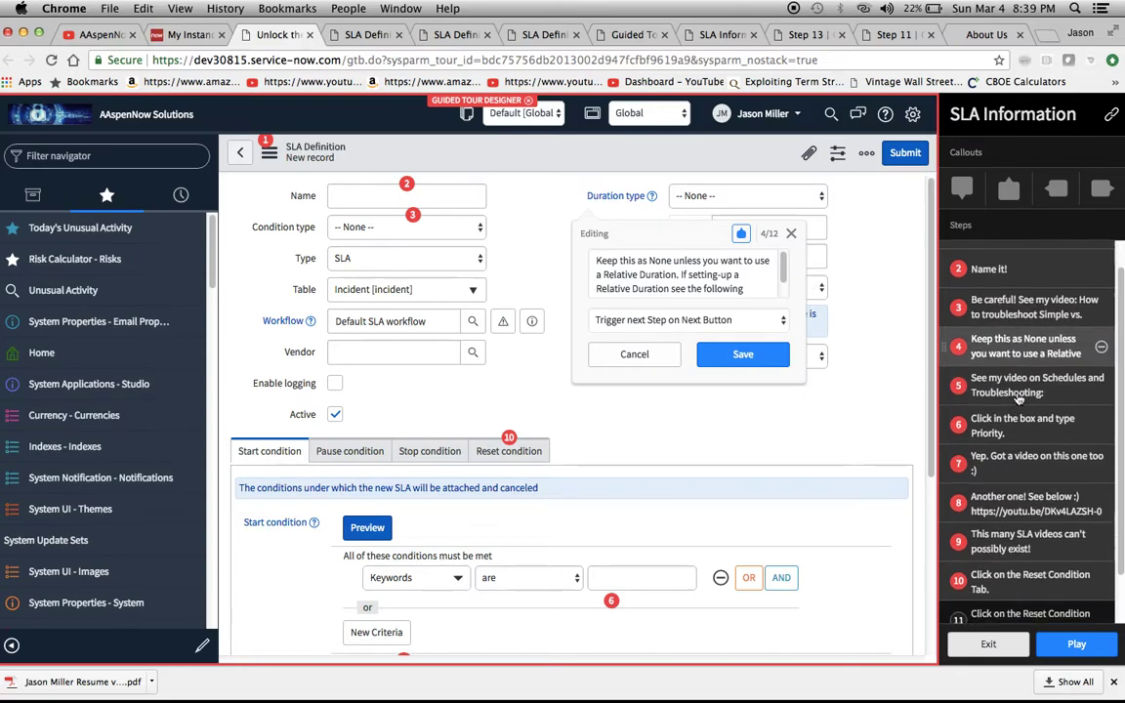
{"action": "scroll", "coordinate": [1019, 397], "scroll_direction": "down", "scroll_amount": 1}
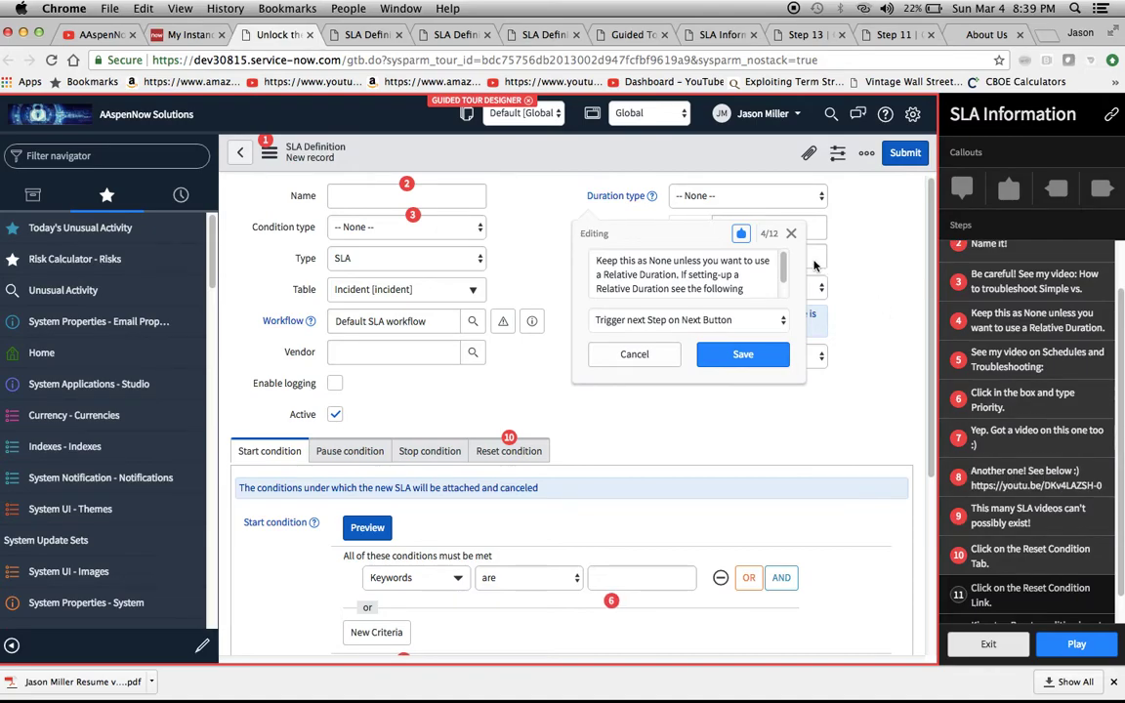
{"action": "left_click", "coordinate": [791, 233]}
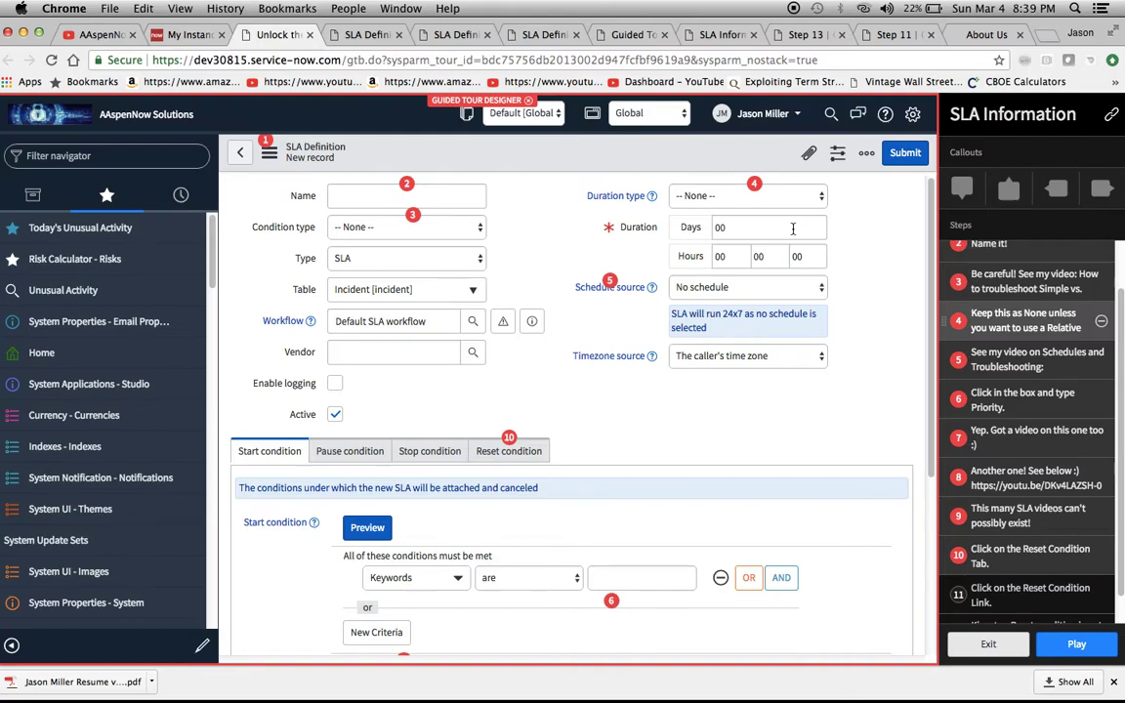